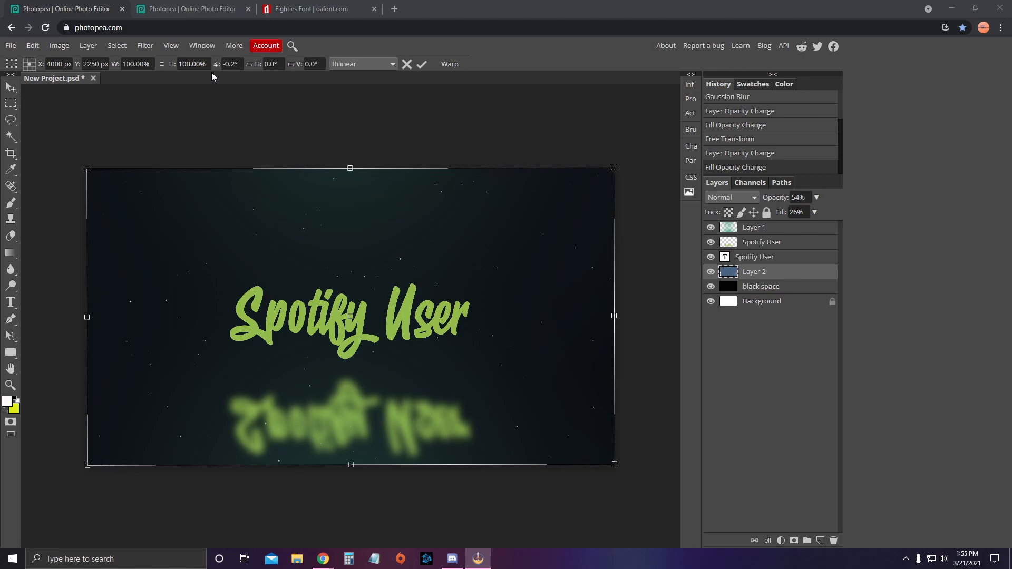
# Step: Switch to the empty Photopea tab and create a project named Spotify User, 1920 px wide, 1080 px high, at 300 DPI
pyautogui.click(169, 6)
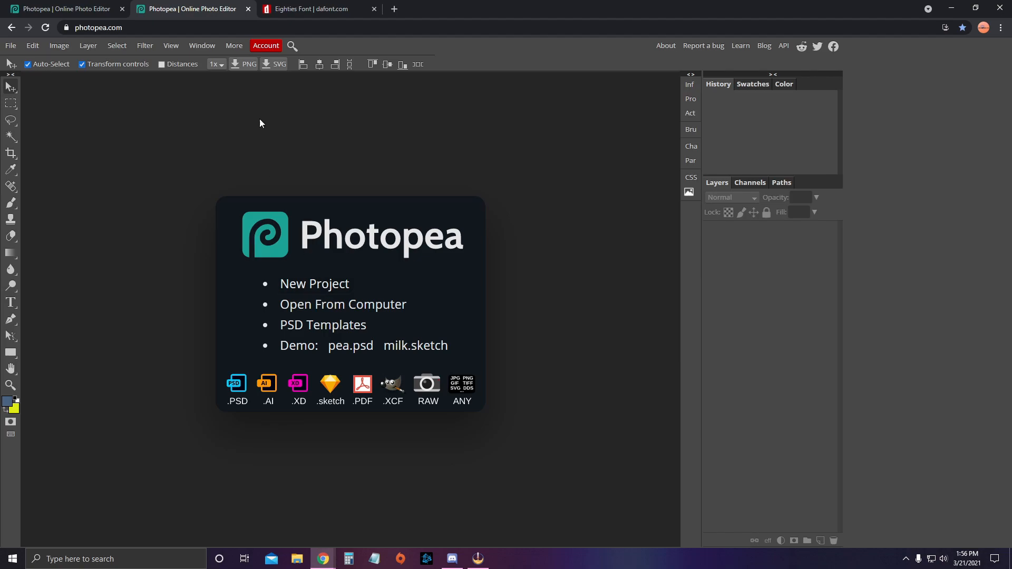
pyautogui.click(334, 283)
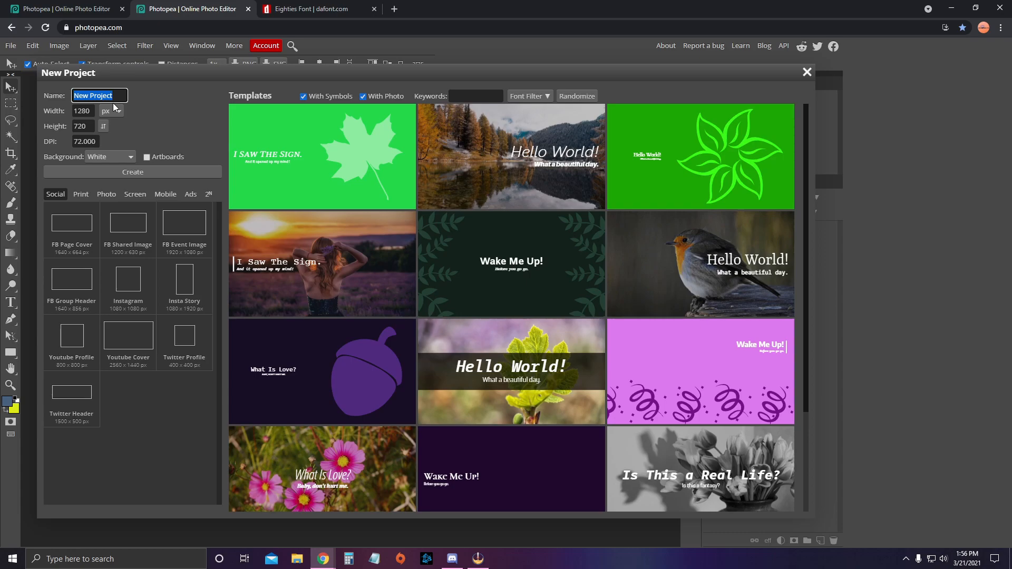
pyautogui.write('Spotify User')
pyautogui.press('Tab')
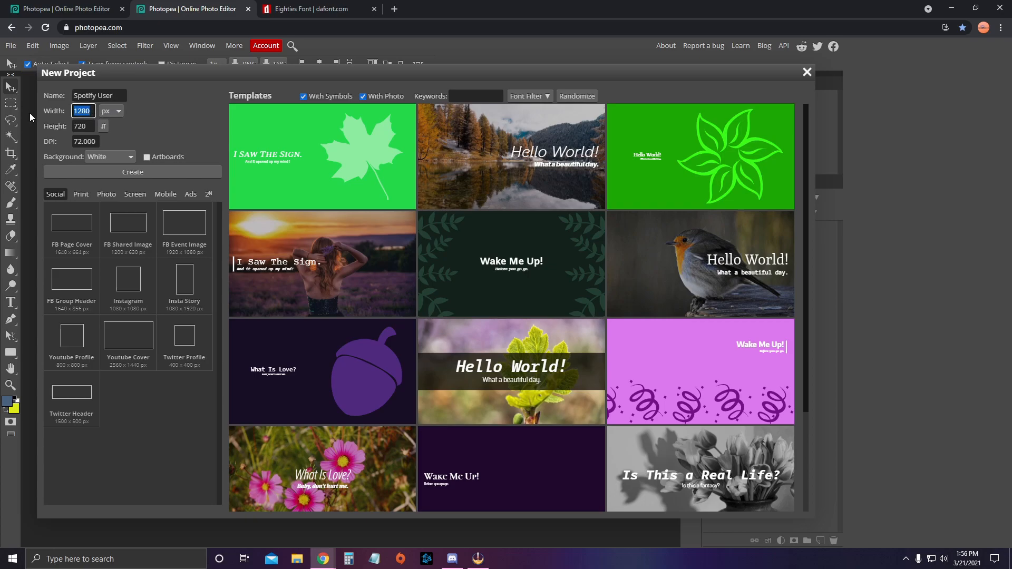
pyautogui.write('190')
pyautogui.write('20')
pyautogui.press('Tab')
pyautogui.write('1080')
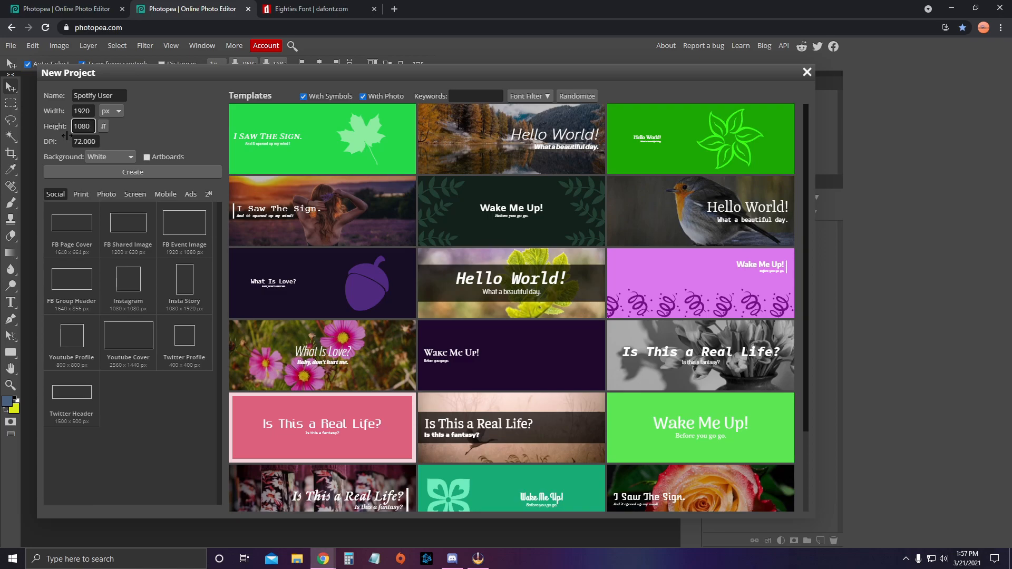
pyautogui.press('Tab')
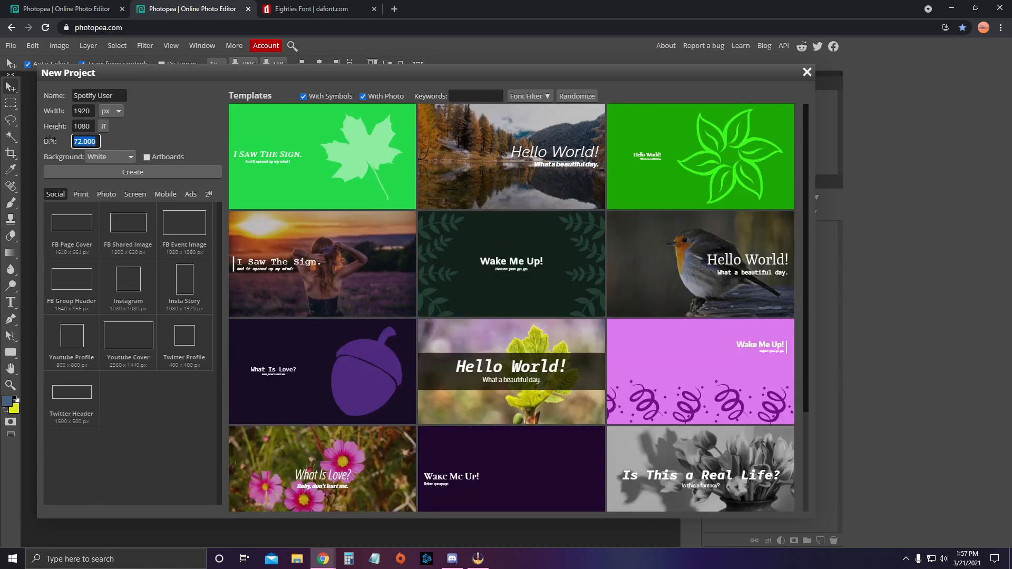
pyautogui.write('300')
pyautogui.click(137, 173)
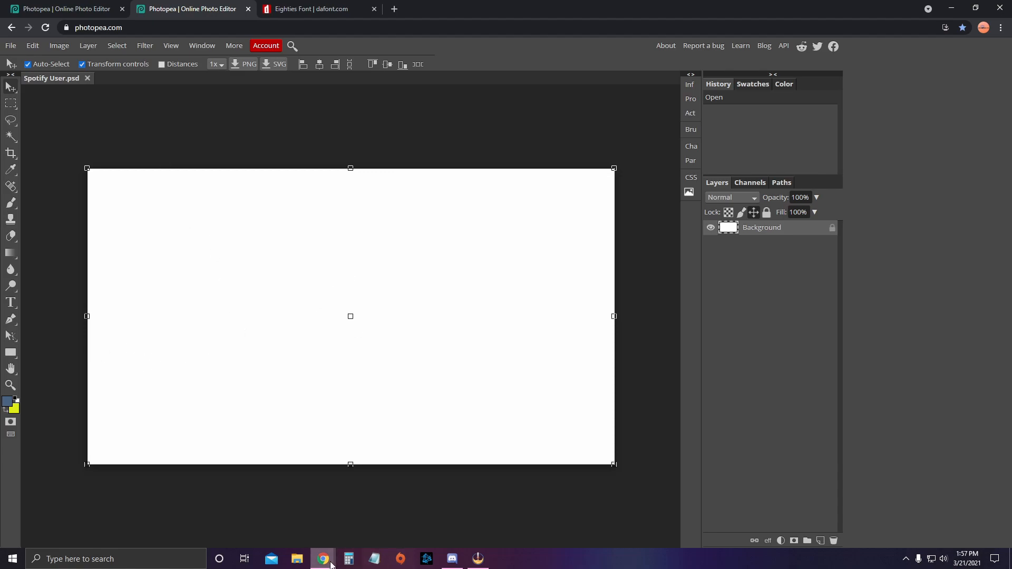
# Step: Place the black space image from the backgrounds folder into the project
pyautogui.click(307, 562)
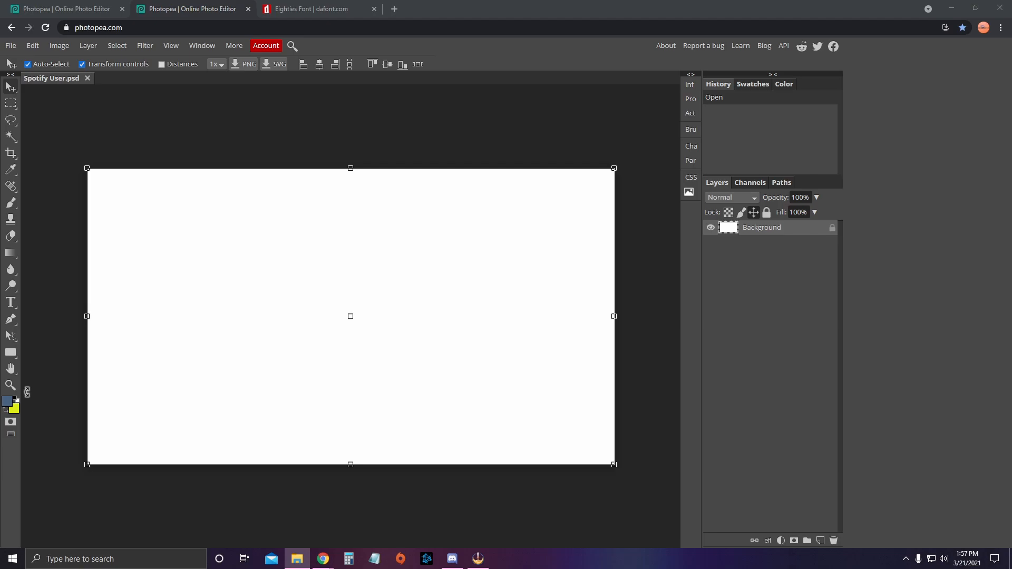
pyautogui.moveTo(27, 391); pyautogui.dragTo(153, 282)
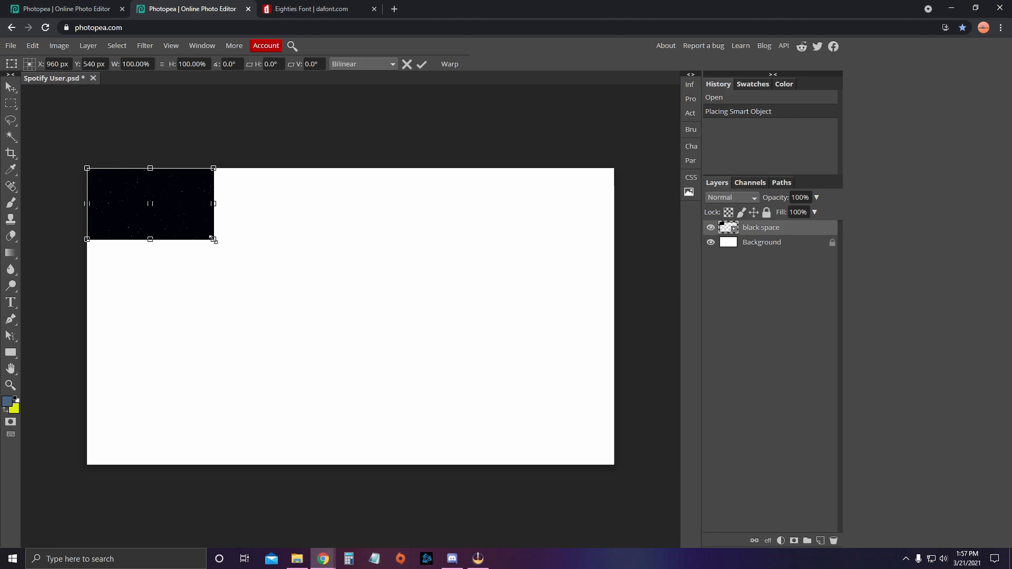
pyautogui.moveTo(213, 239); pyautogui.dragTo(462, 345)
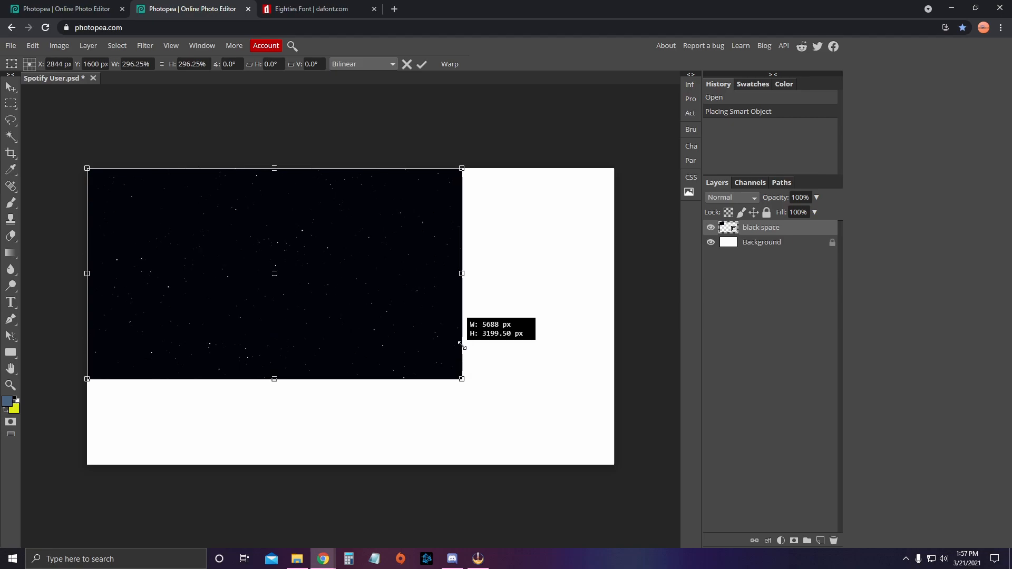
pyautogui.moveTo(460, 345); pyautogui.dragTo(482, 390)
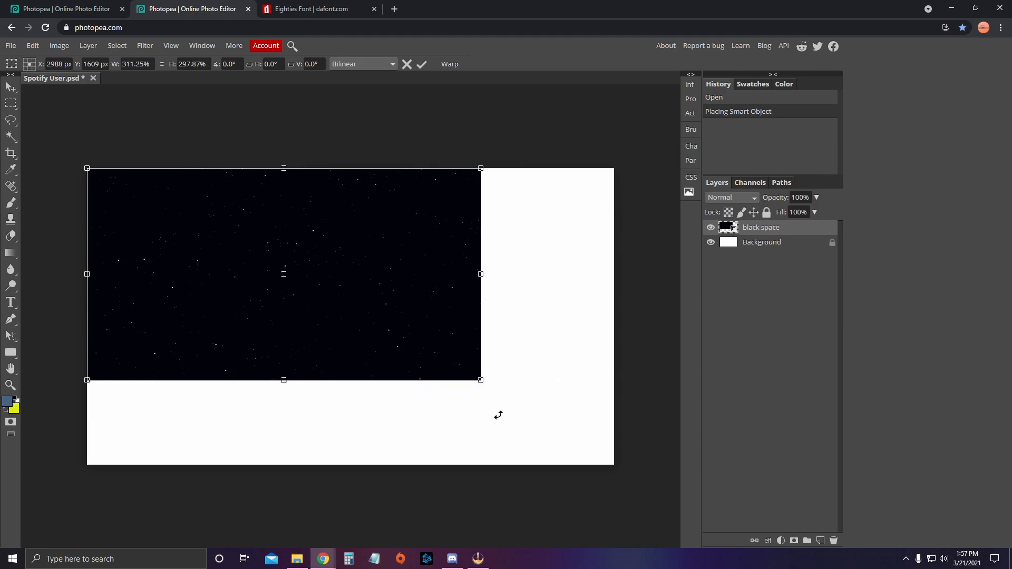
pyautogui.hotkey('ctrl', 'z')
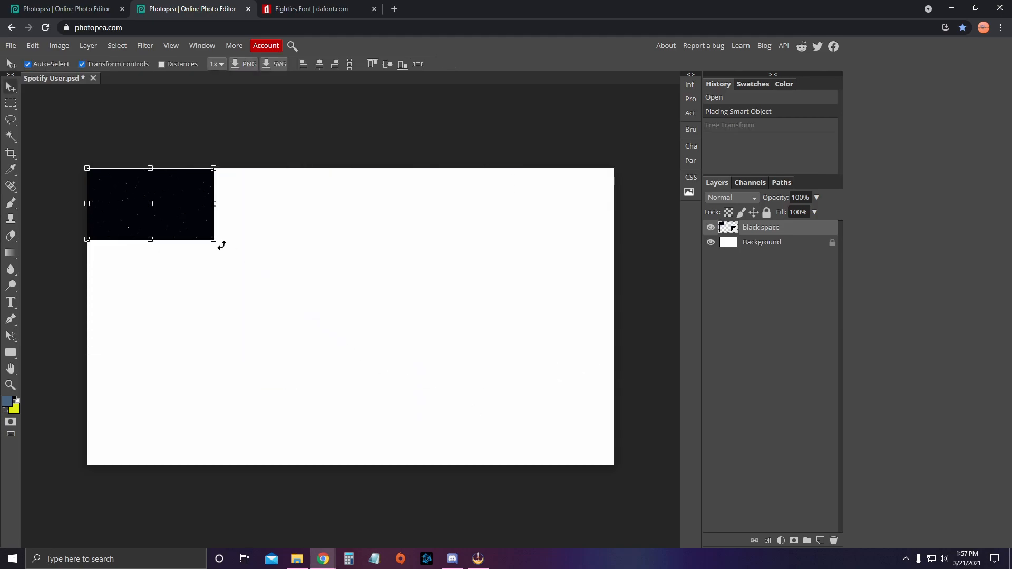
# Step: Scale the black space image proportionally to about 437% so it covers the canvas, and add a new empty layer above it
pyautogui.moveTo(213, 239); pyautogui.dragTo(638, 442)
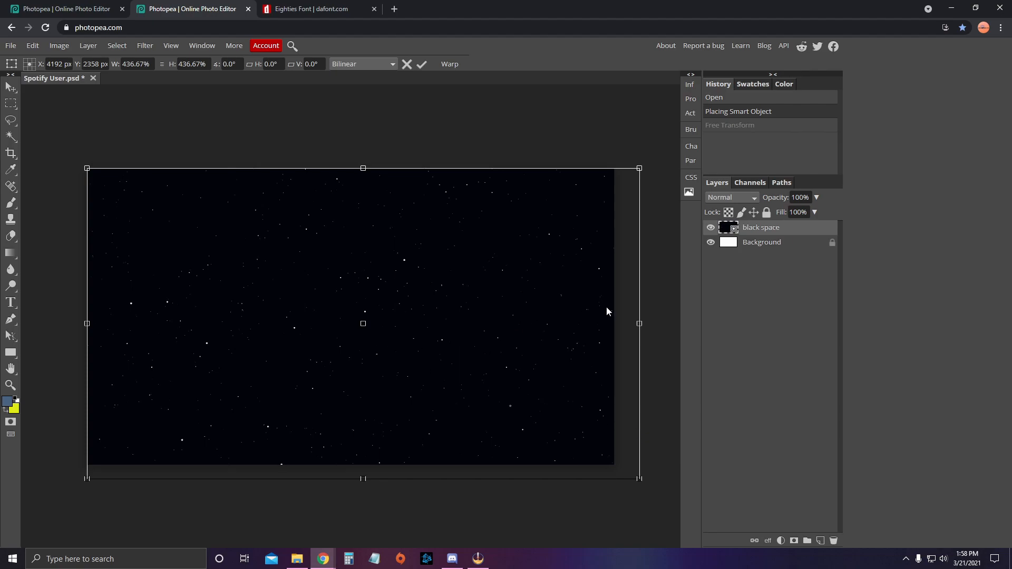
pyautogui.click(820, 540)
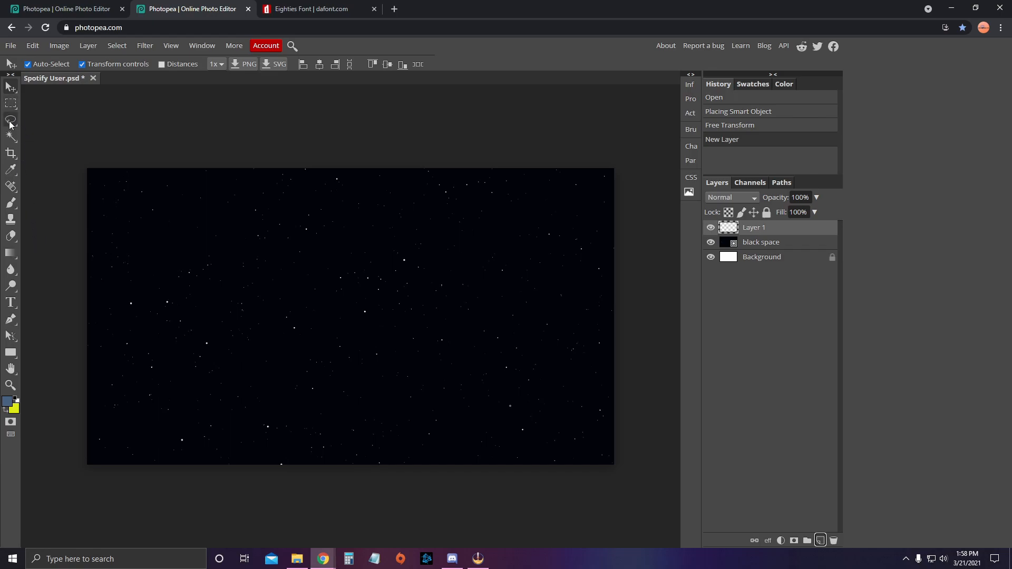
# Step: Set the Type tool's text size to 500 px and browse the available fonts
pyautogui.click(11, 303)
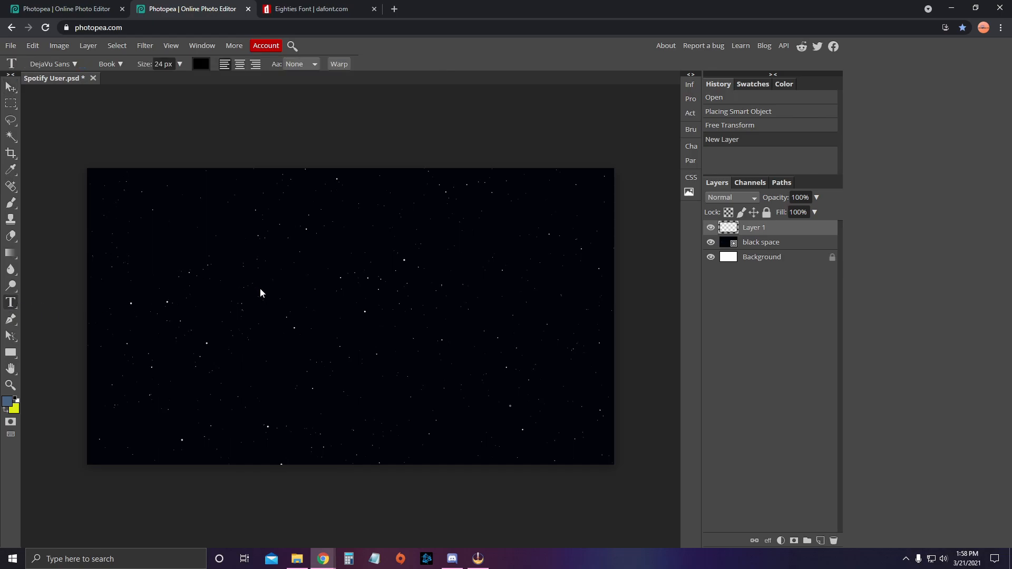
pyautogui.click(158, 65)
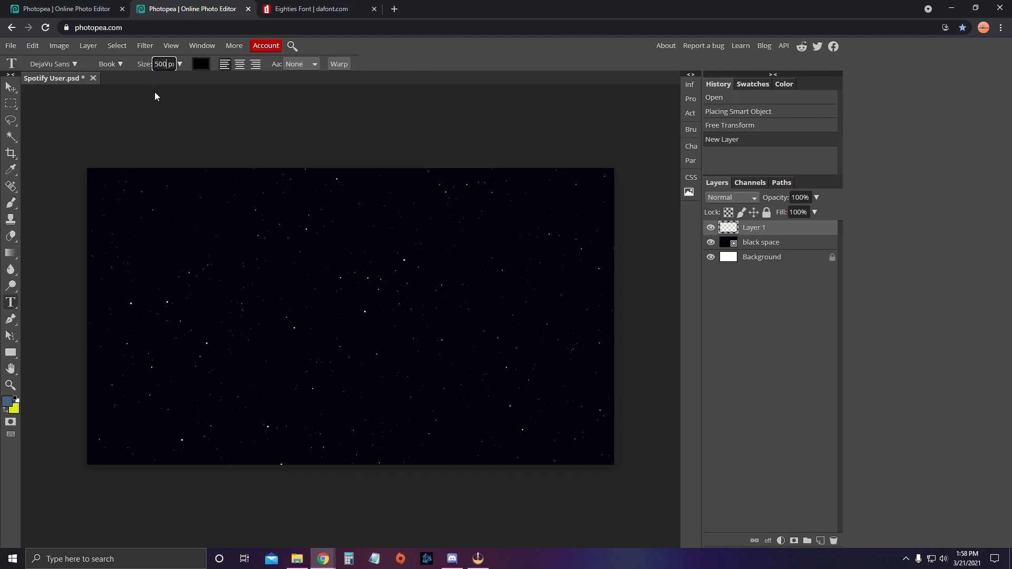
pyautogui.click(72, 63)
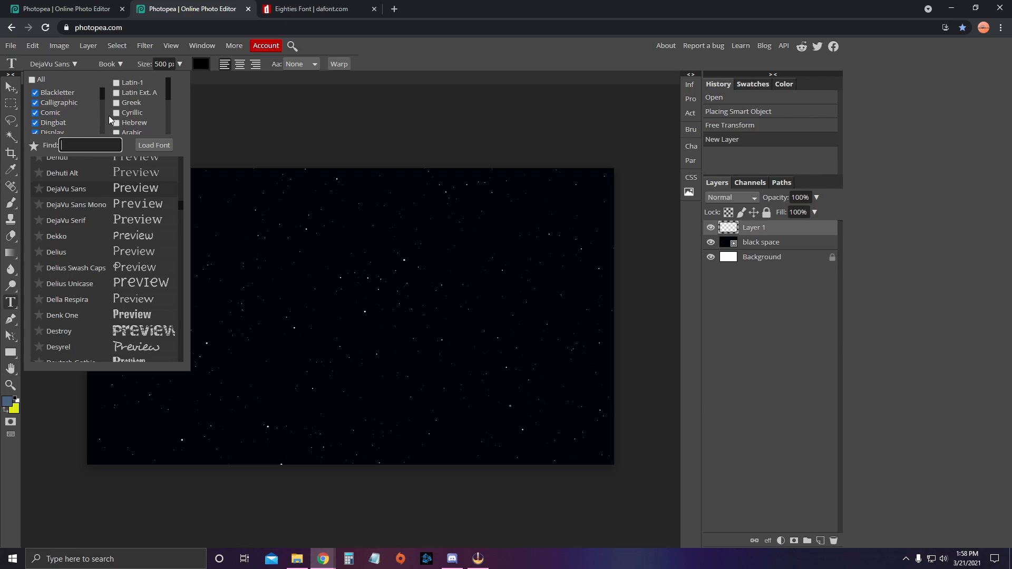
pyautogui.scroll(-3, 125, 192)
pyautogui.scroll(-10, 169, 230)
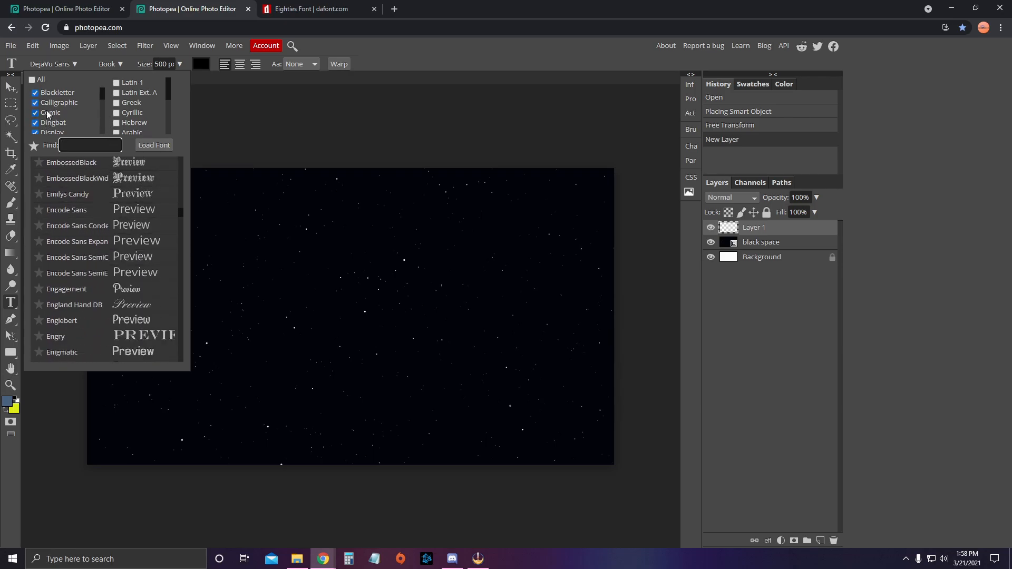
pyautogui.scroll(5, 100, 222)
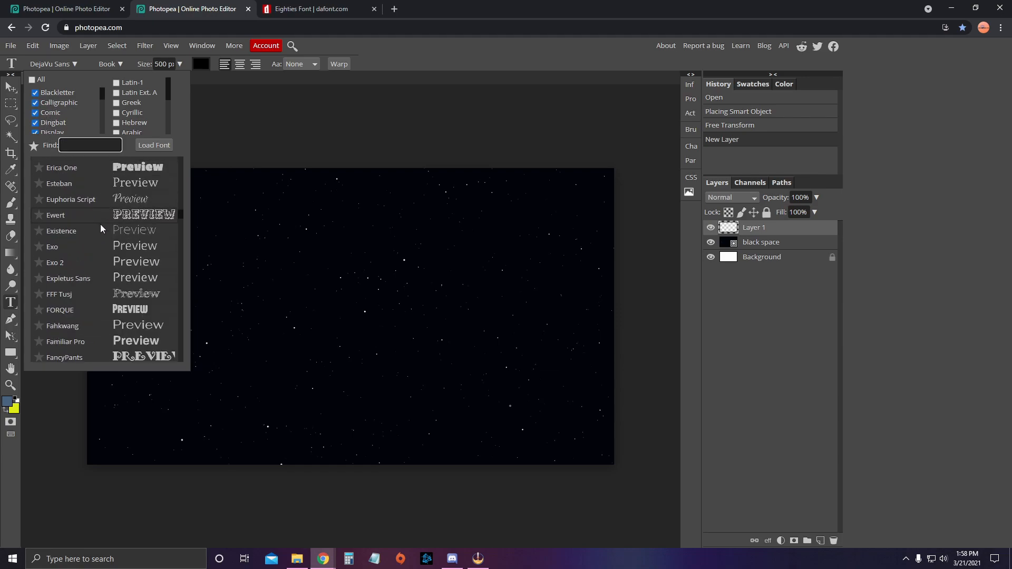
pyautogui.scroll(4, 112, 219)
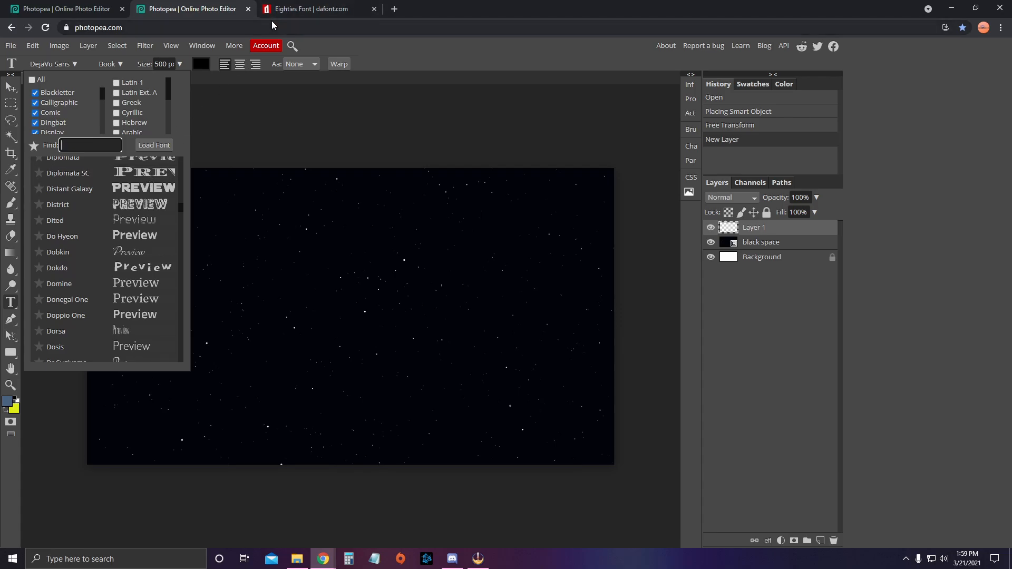
# Step: Switch to DaFont and examine the Eighties font page and the site's home page of font categories and recent fonts
pyautogui.click(310, 9)
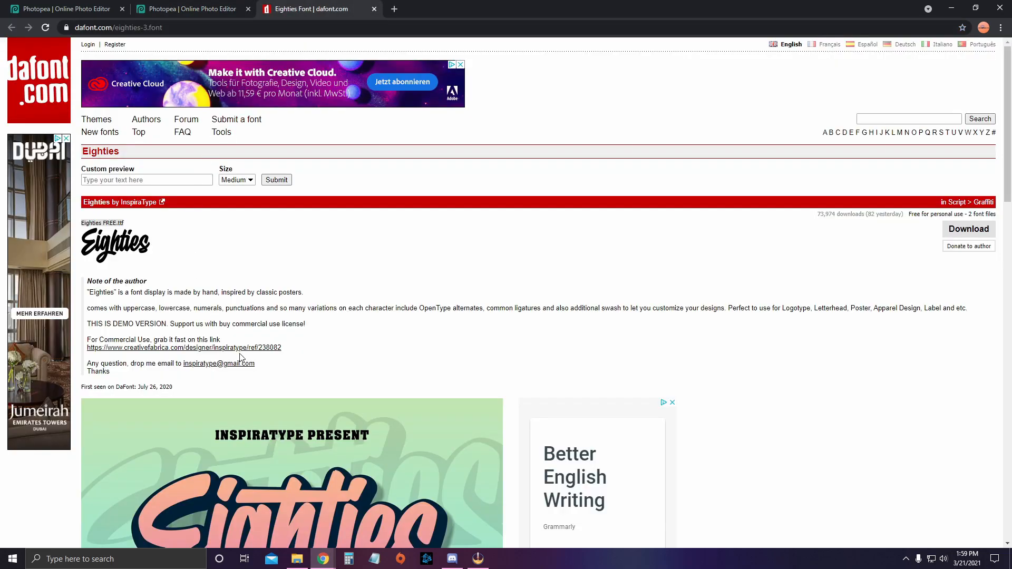
pyautogui.scroll(-4, 239, 357)
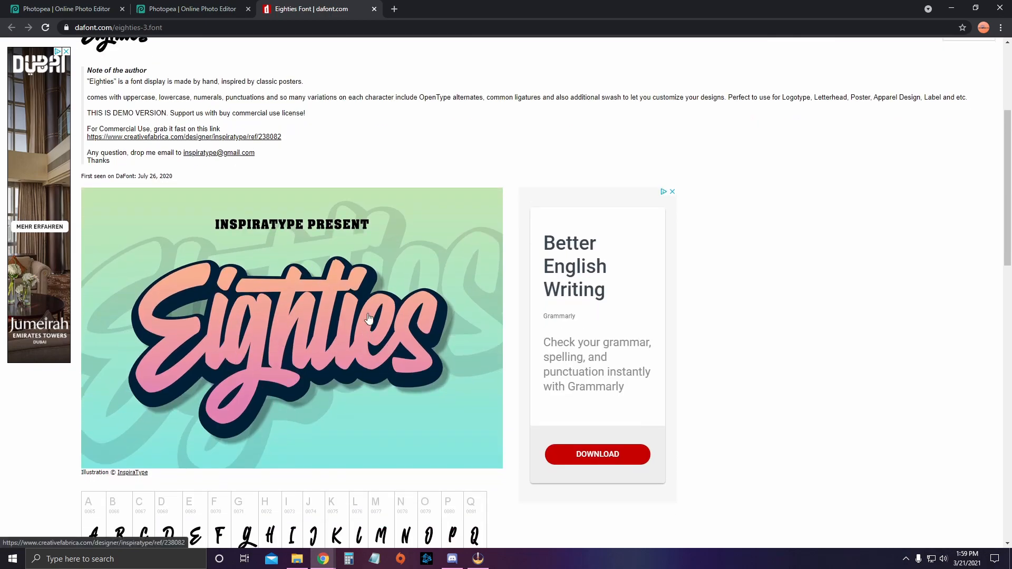
pyautogui.scroll(4, 533, 314)
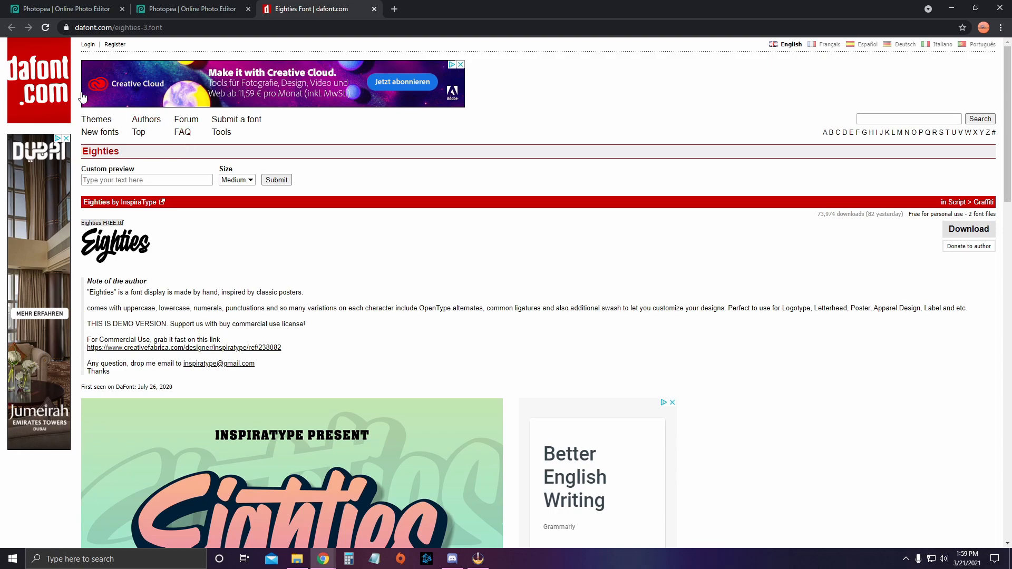
pyautogui.click(53, 100)
pyautogui.scroll(-4, 282, 337)
pyautogui.scroll(-2, 257, 293)
pyautogui.scroll(6, 262, 319)
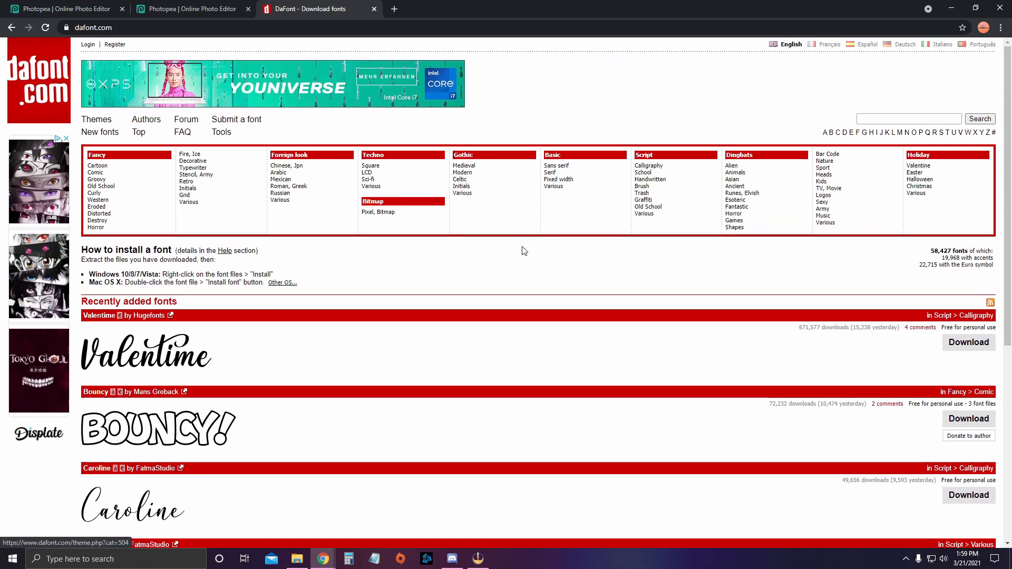
pyautogui.hotkey('alt', 'Left')
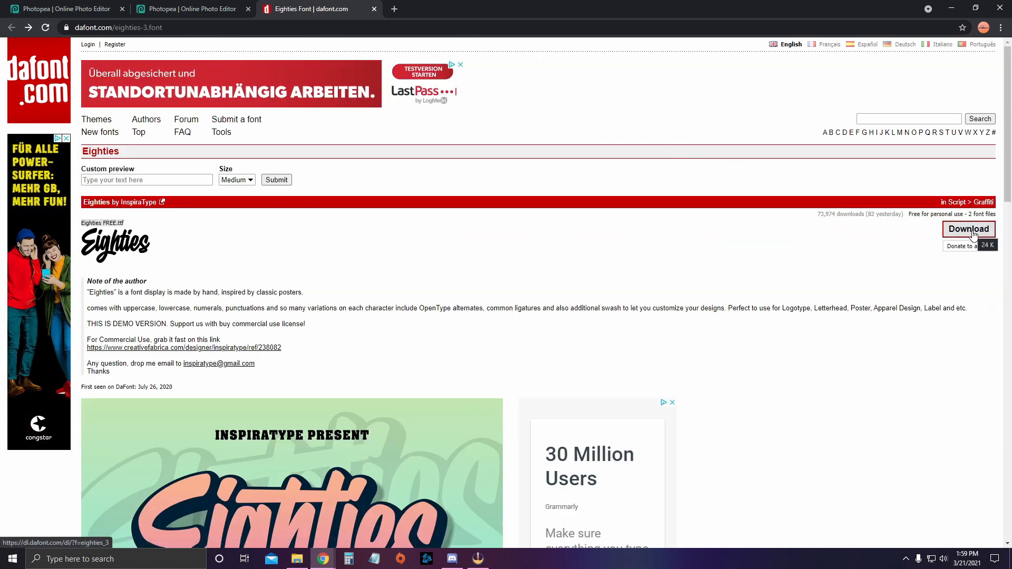
# Step: Download the Eighties font archive and check its contents, closing the folder windows
pyautogui.click(973, 232)
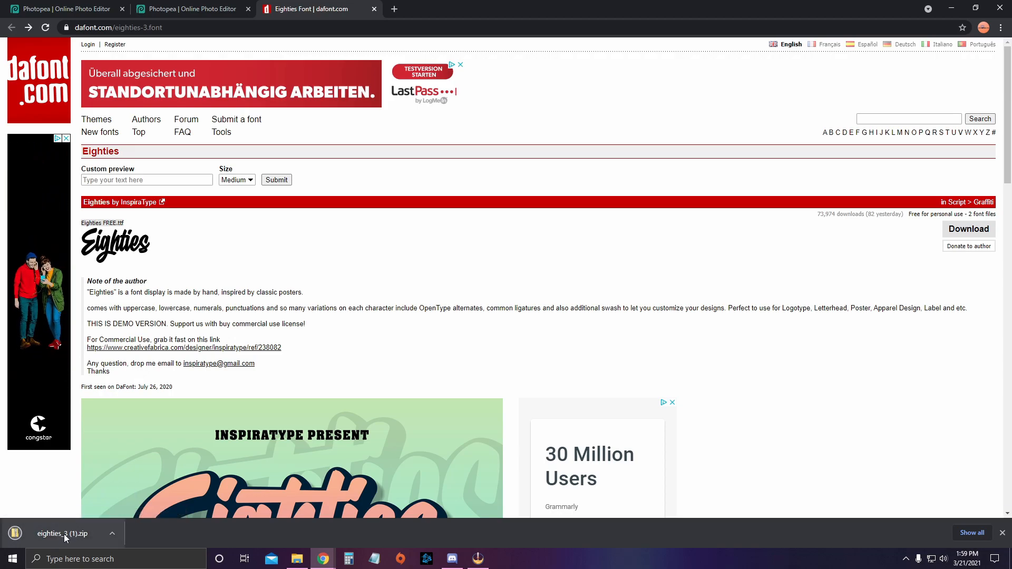
pyautogui.click(62, 534)
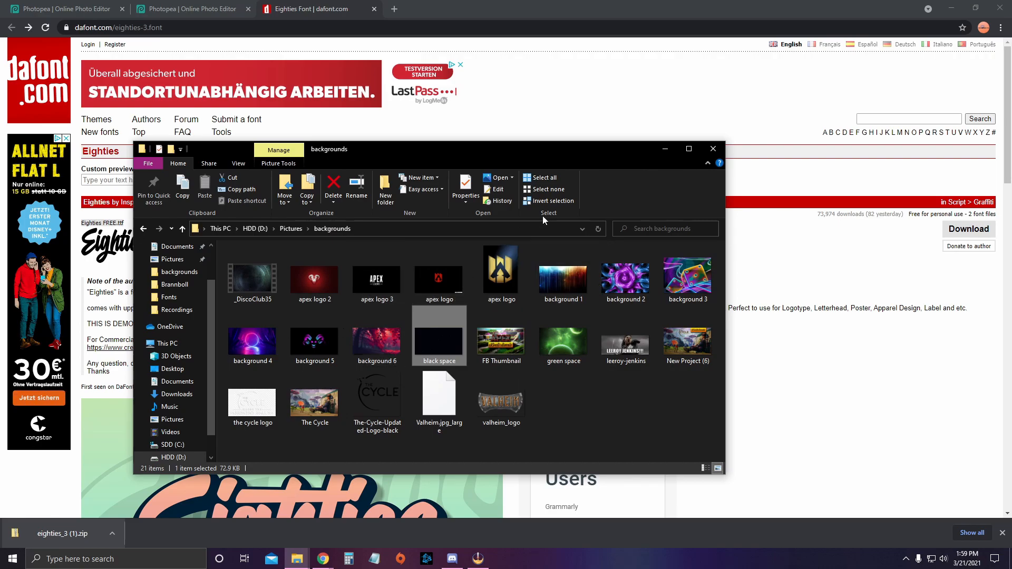
pyautogui.click(712, 149)
pyautogui.moveTo(100, 160); pyautogui.dragTo(538, 102)
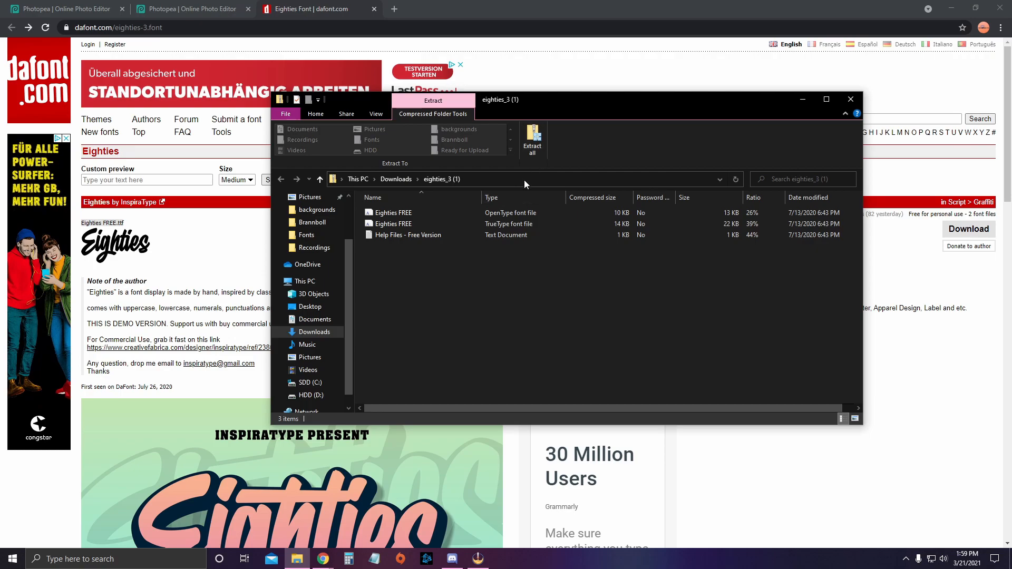
pyautogui.click(853, 100)
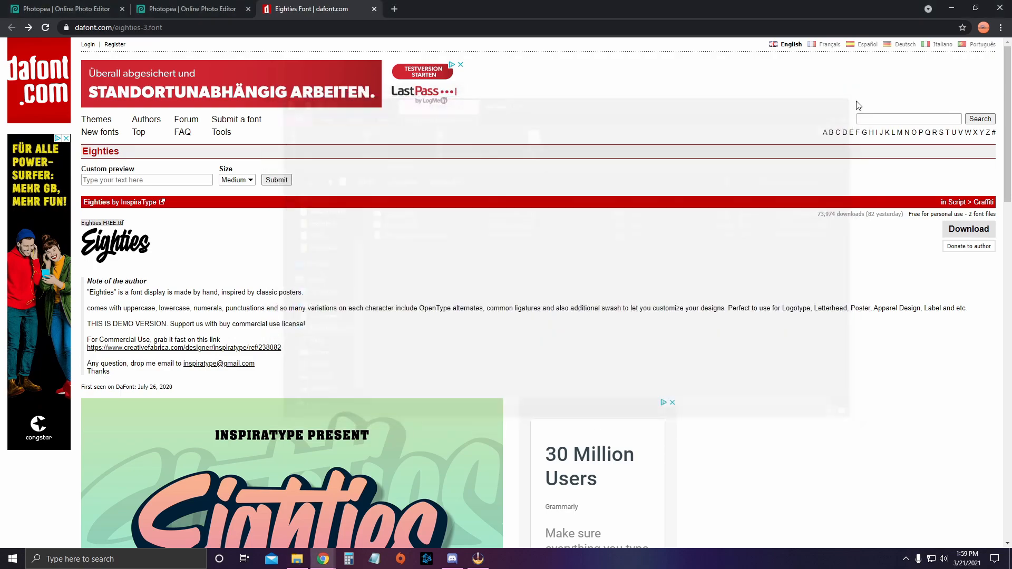
# Step: Switch back to Photopea and load the Eighties FREE OpenType font file, keeping it for future sessions
pyautogui.click(187, 9)
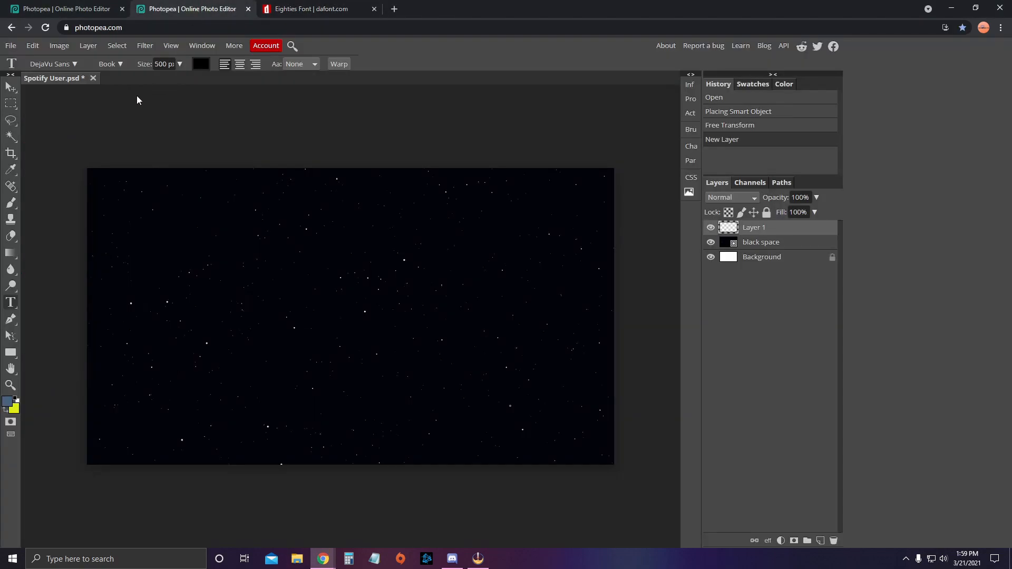
pyautogui.click(65, 64)
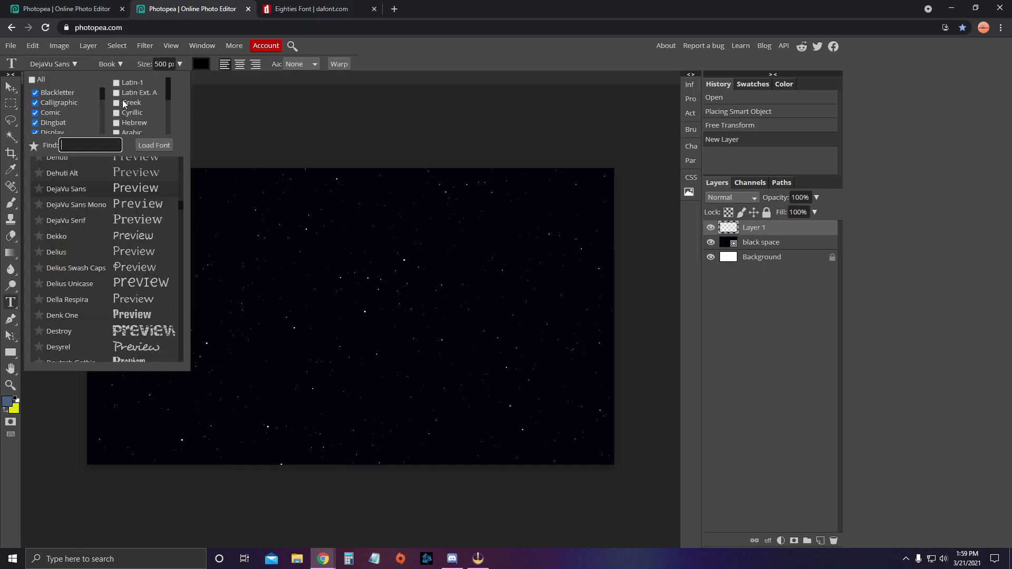
pyautogui.click(163, 147)
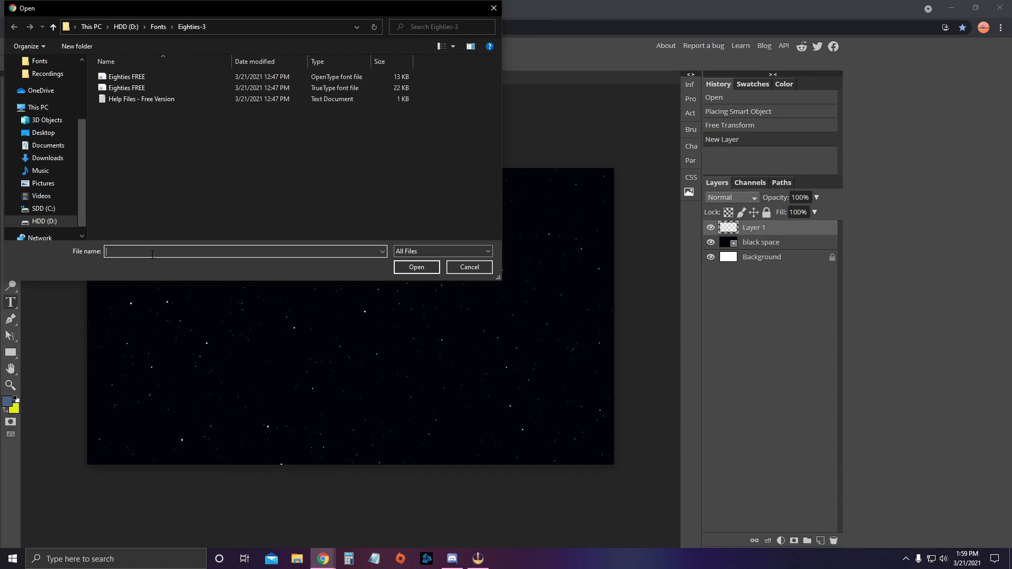
pyautogui.click(163, 81)
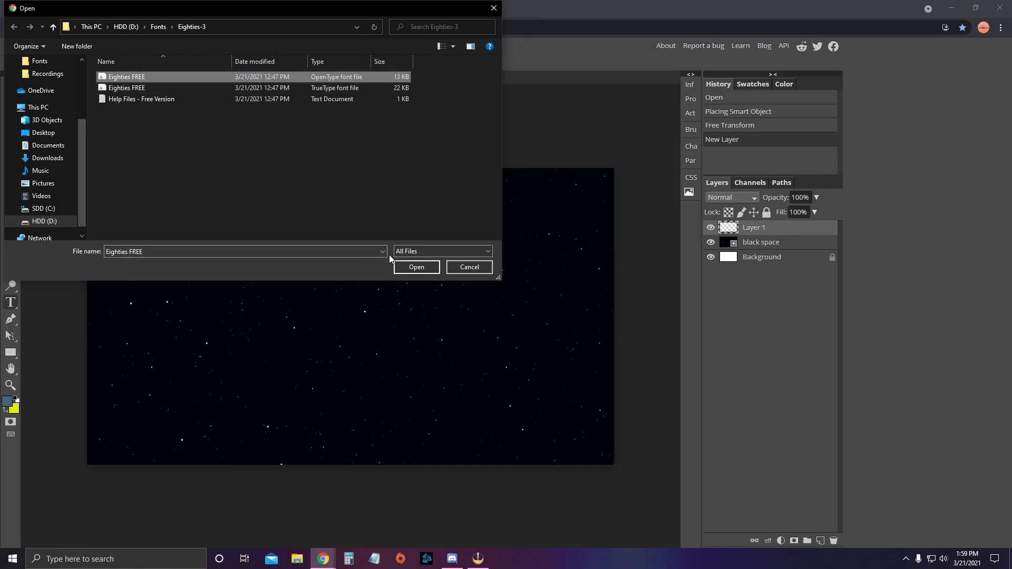
pyautogui.click(412, 267)
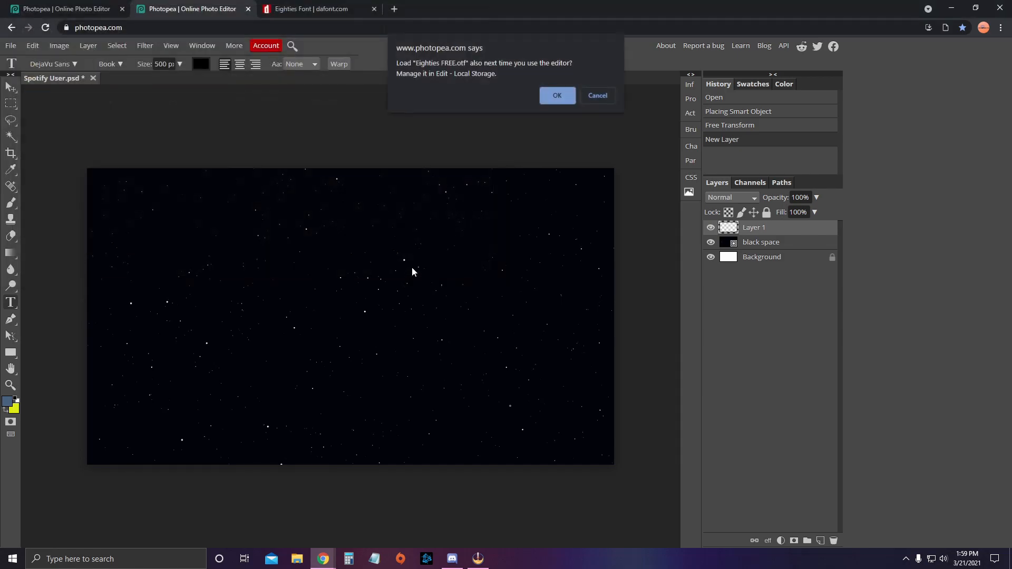
pyautogui.click(557, 101)
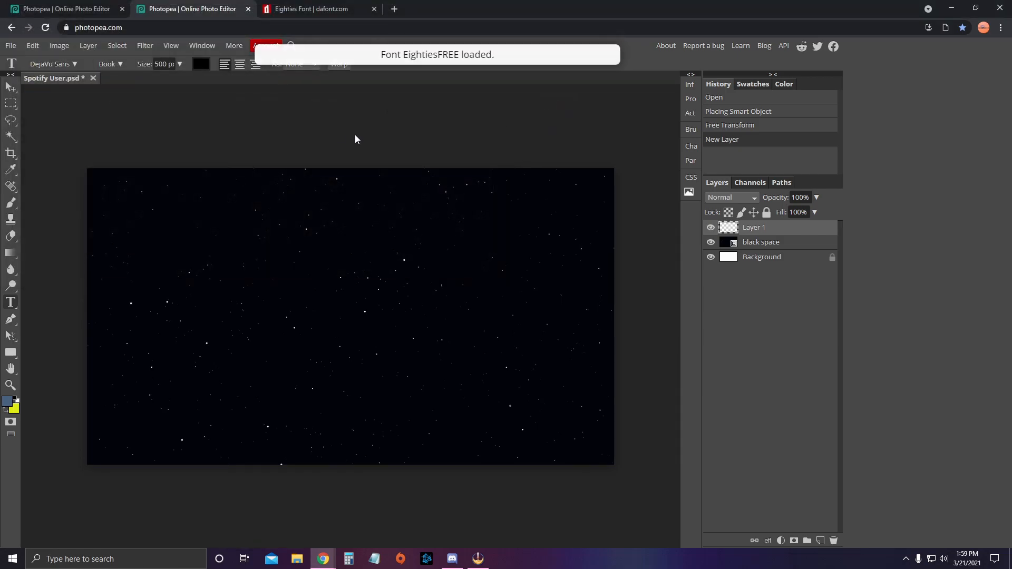
# Step: Set the text font to Eighties FREE and start a new text layer near the centre of the canvas
pyautogui.click(65, 65)
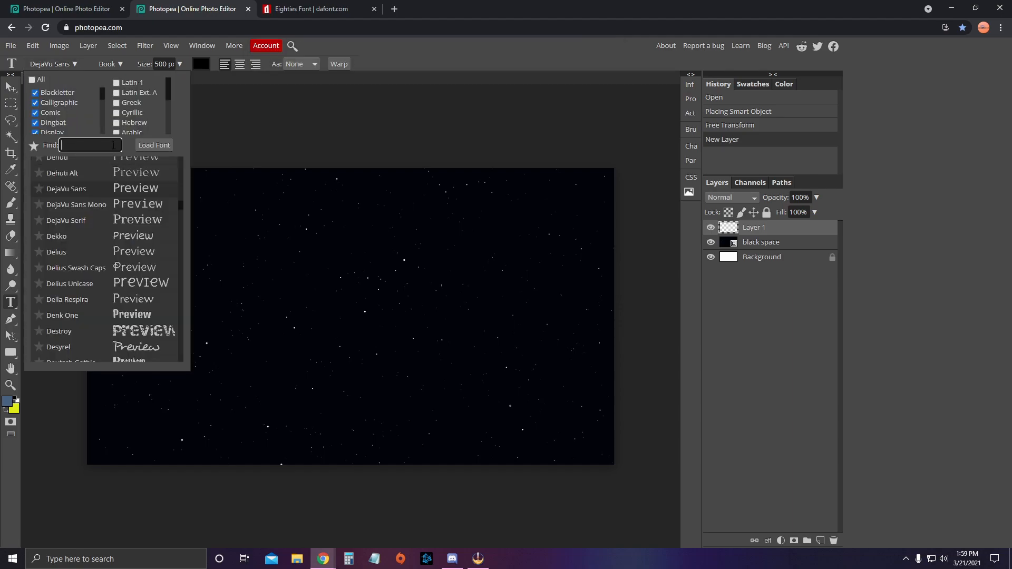
pyautogui.write('eight')
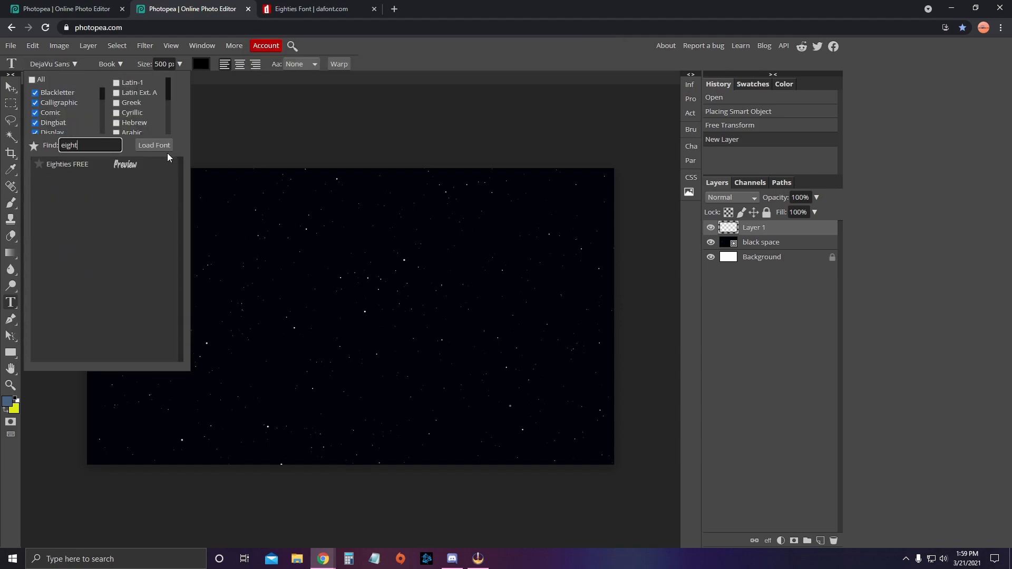
pyautogui.click(86, 162)
pyautogui.click(304, 295)
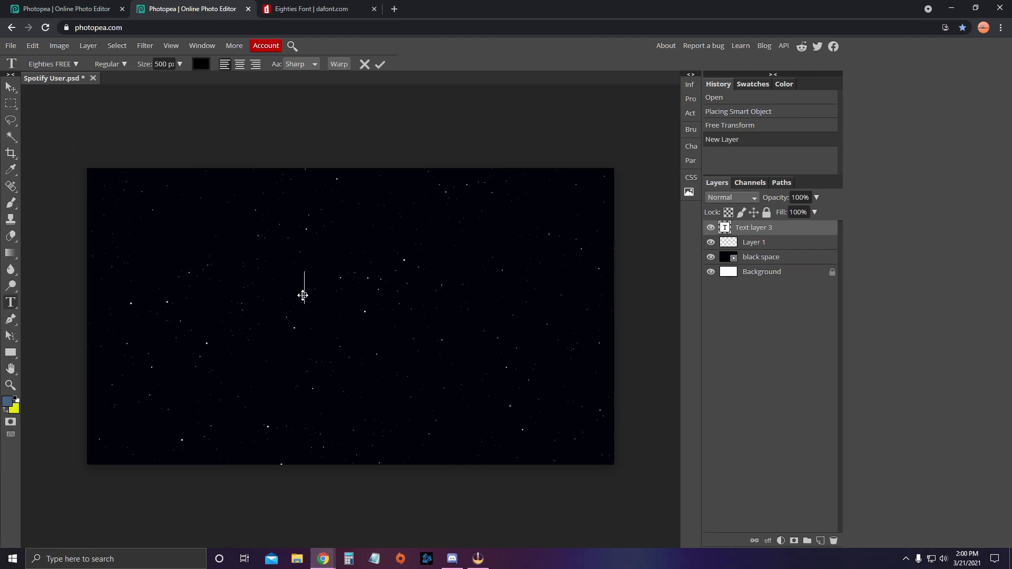
pyautogui.write('Design User')
pyautogui.press('BackSpace')
pyautogui.press('BackSpace')
pyautogui.press('BackSpace')
pyautogui.press('BackSpace')
pyautogui.press('BackSpace')
pyautogui.press('BackSpace')
pyautogui.press('BackSpace')
pyautogui.press('BackSpace')
pyautogui.press('BackSpace')
pyautogui.press('BackSpace')
# Step: Set the text colour to a muted lime green
pyautogui.click(201, 64)
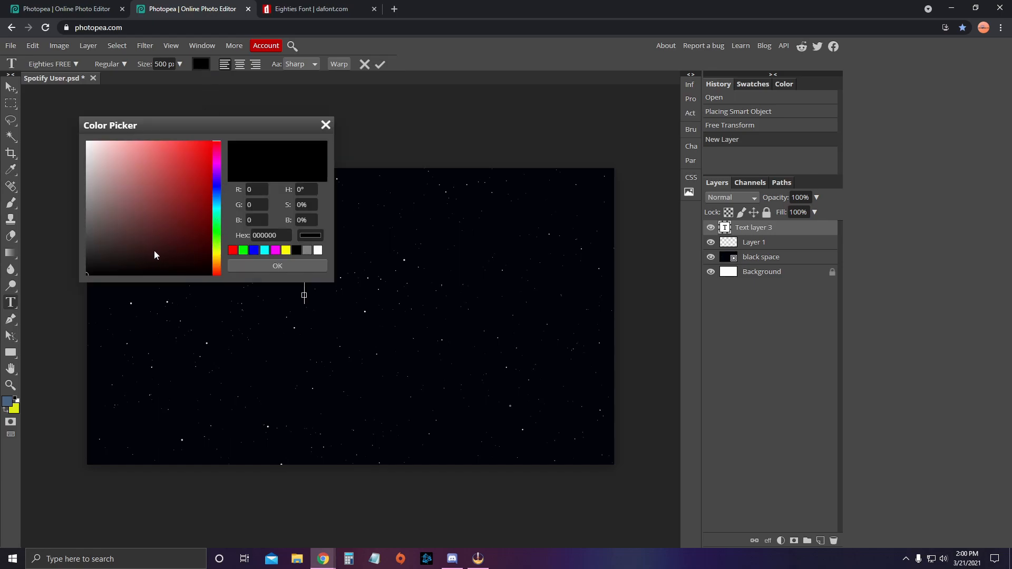
pyautogui.click(217, 224)
pyautogui.moveTo(218, 227); pyautogui.dragTo(217, 244)
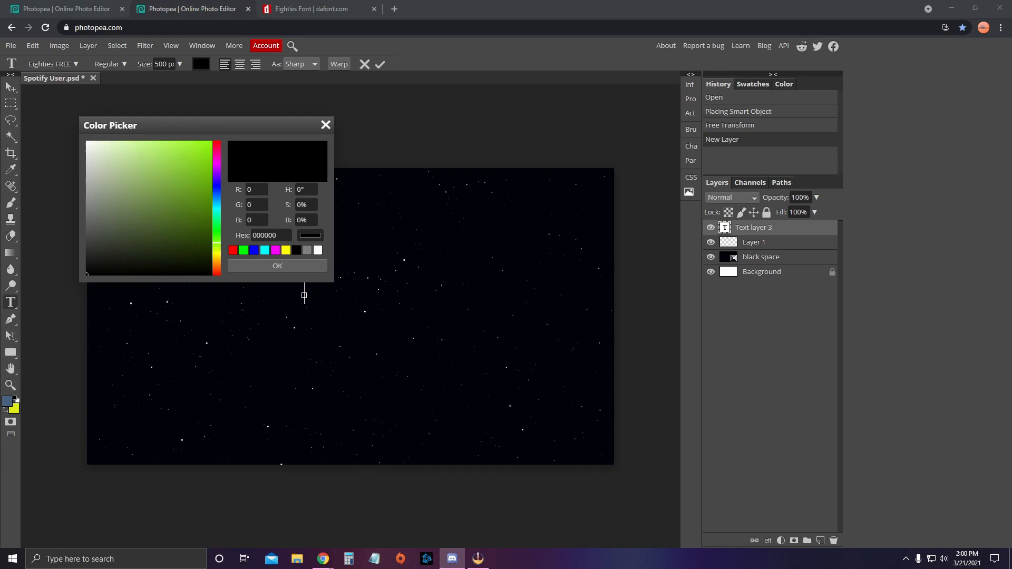
pyautogui.click(218, 245)
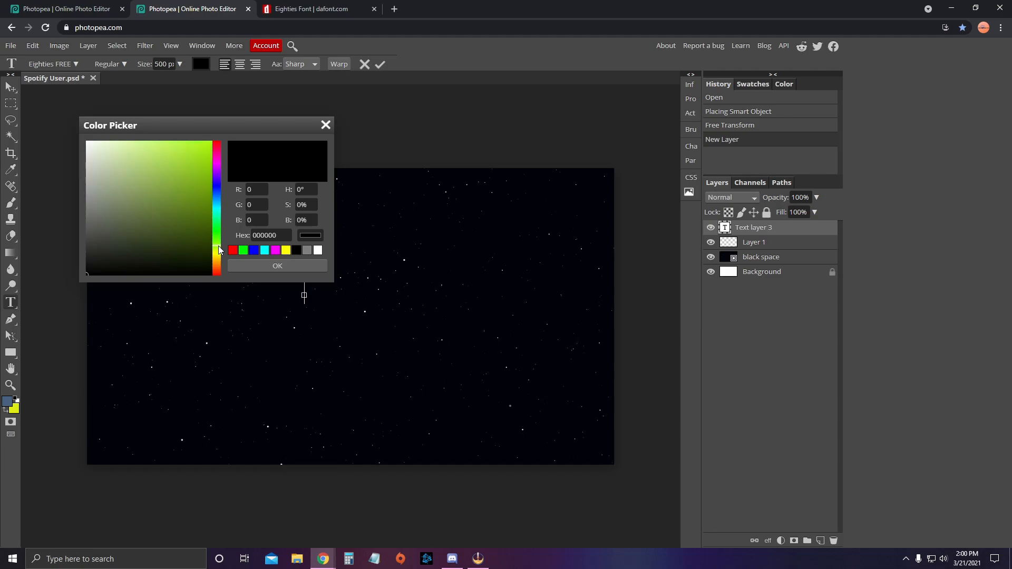
pyautogui.click(169, 169)
pyautogui.click(279, 266)
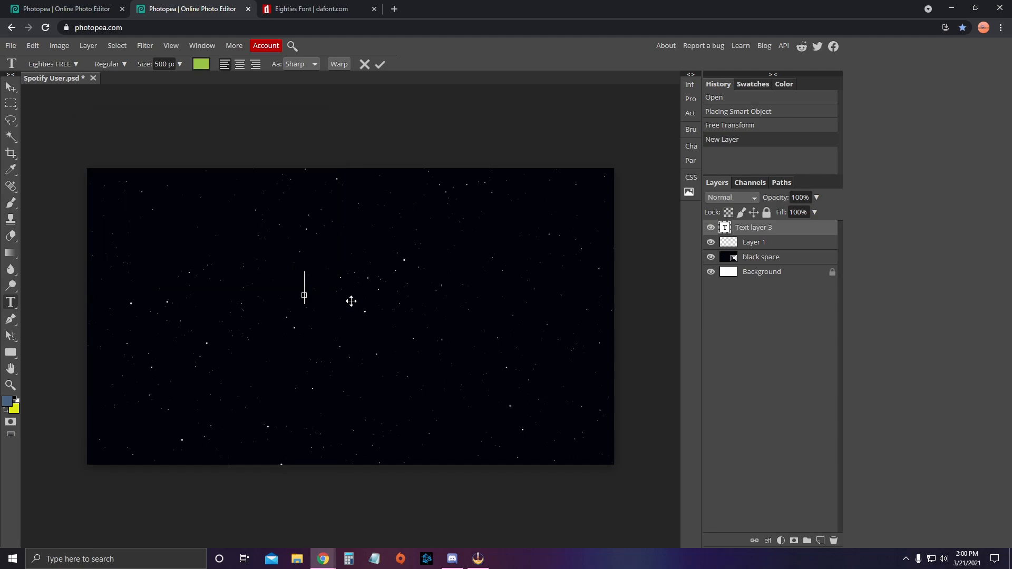
# Step: Enter "Spotify User" as the text and shift it slightly down and left to the middle of the canvas
pyautogui.write('Spotify User')
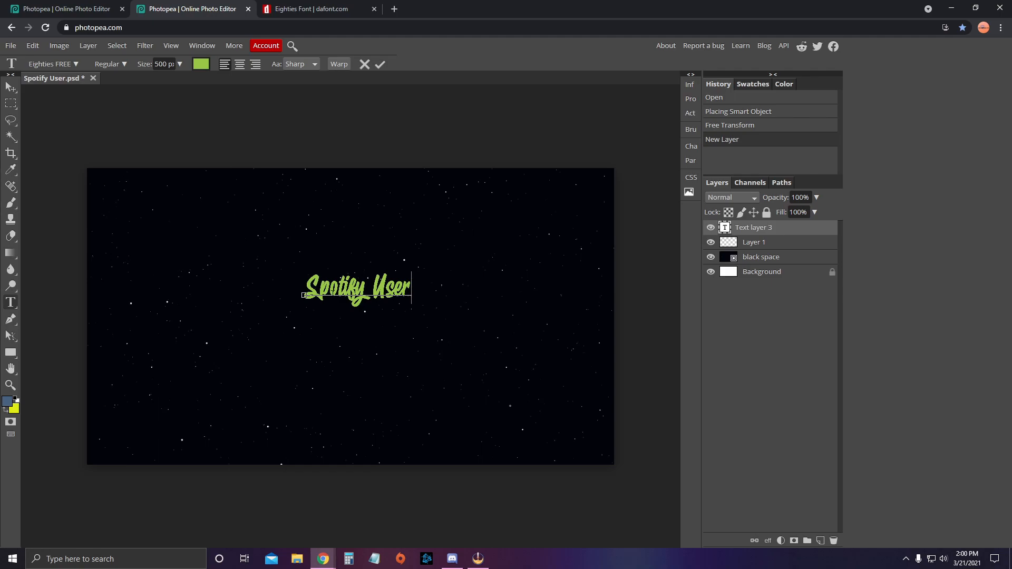
pyautogui.click(345, 286)
pyautogui.press('ctrl')
pyautogui.moveTo(401, 286); pyautogui.dragTo(393, 309)
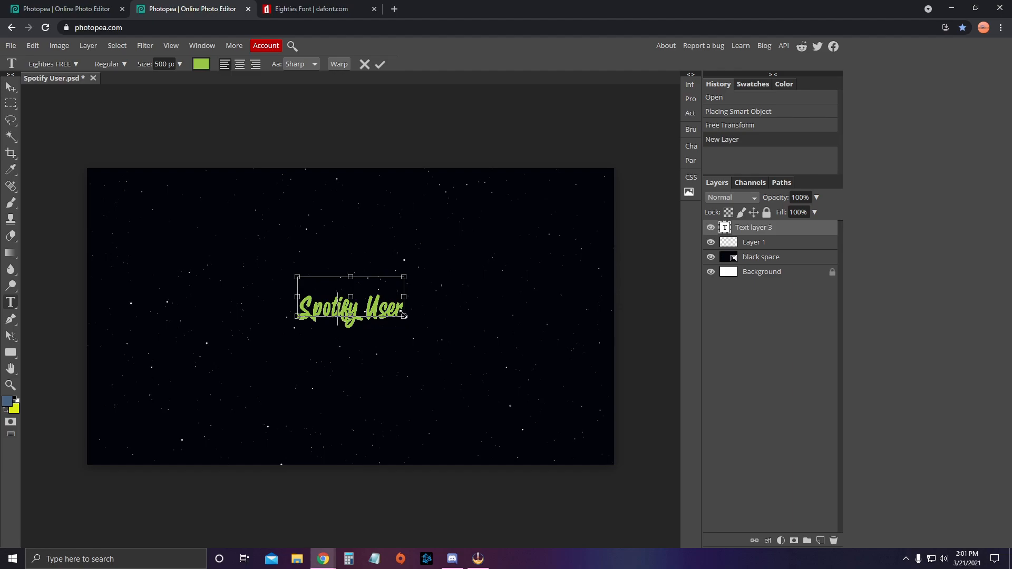
pyautogui.click(402, 316)
# Step: Scale the Spotify User text to about 189% and centre it horizontally at X 4000 px, Y about 1929 px
pyautogui.click(15, 93)
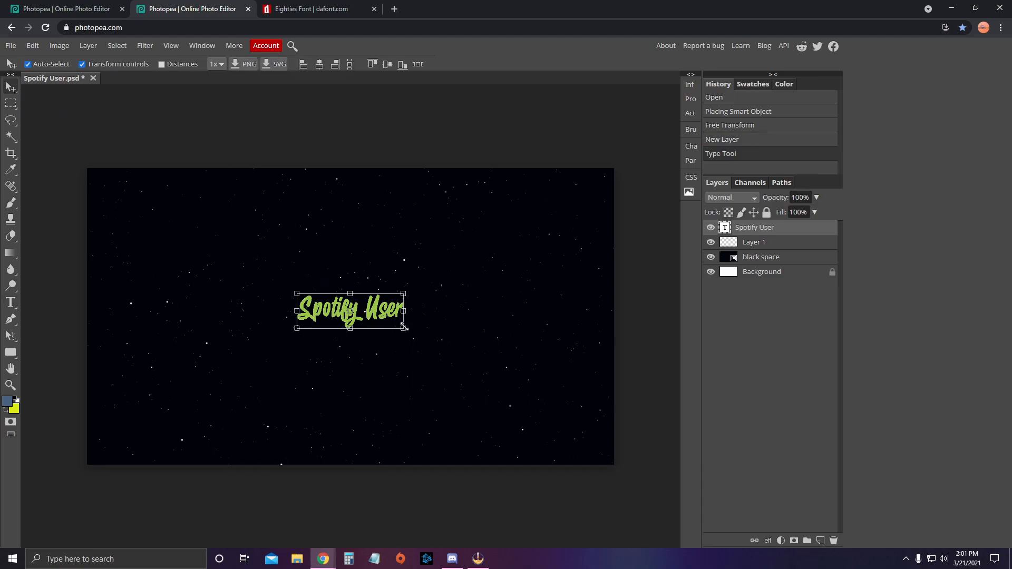
pyautogui.moveTo(405, 328); pyautogui.dragTo(497, 382)
pyautogui.moveTo(461, 341); pyautogui.dragTo(409, 303)
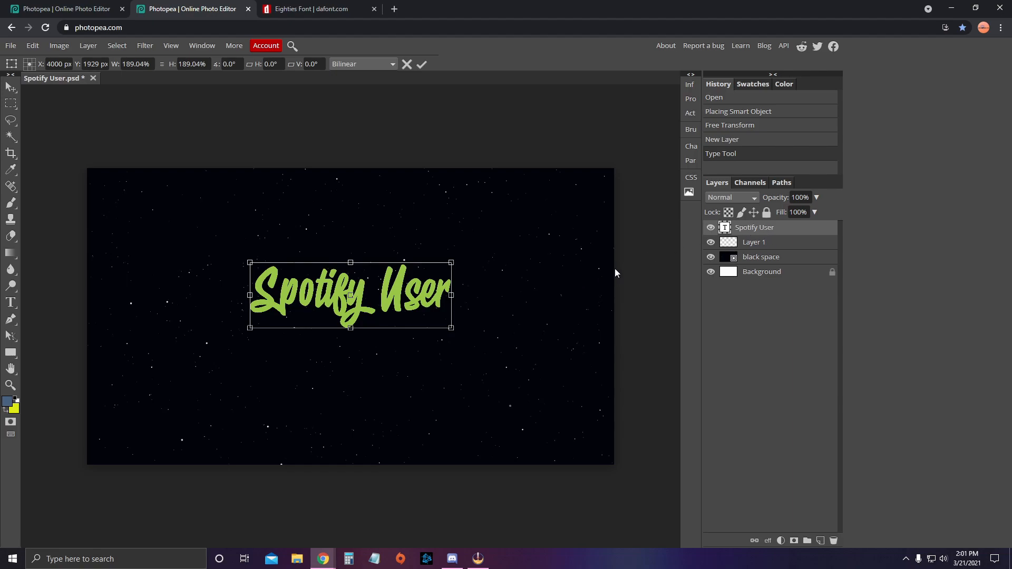
# Step: Create a vertically flipped duplicate of the Spotify User text layer and move it straight down below the original
pyautogui.rightClick(759, 230)
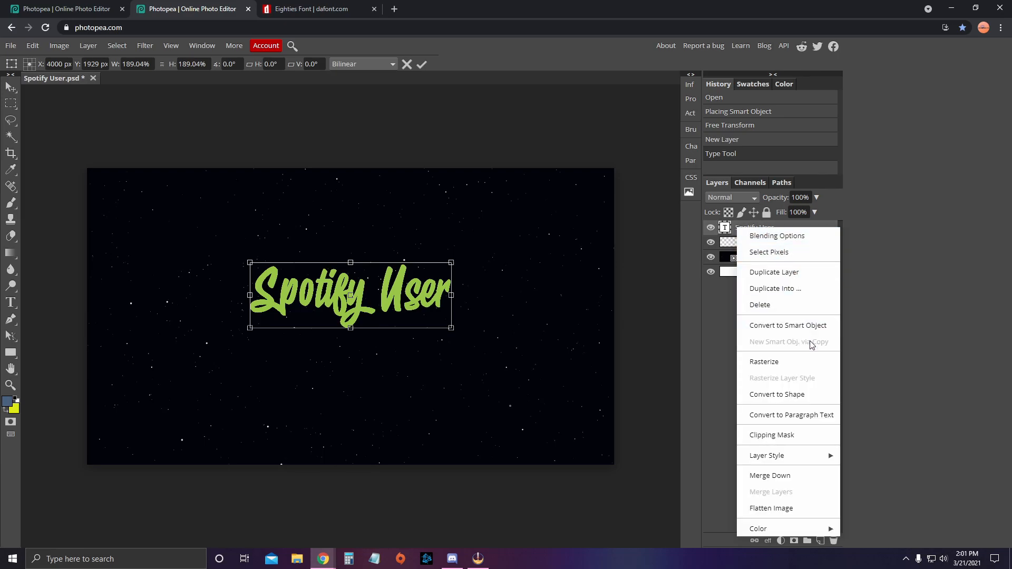
pyautogui.click(781, 272)
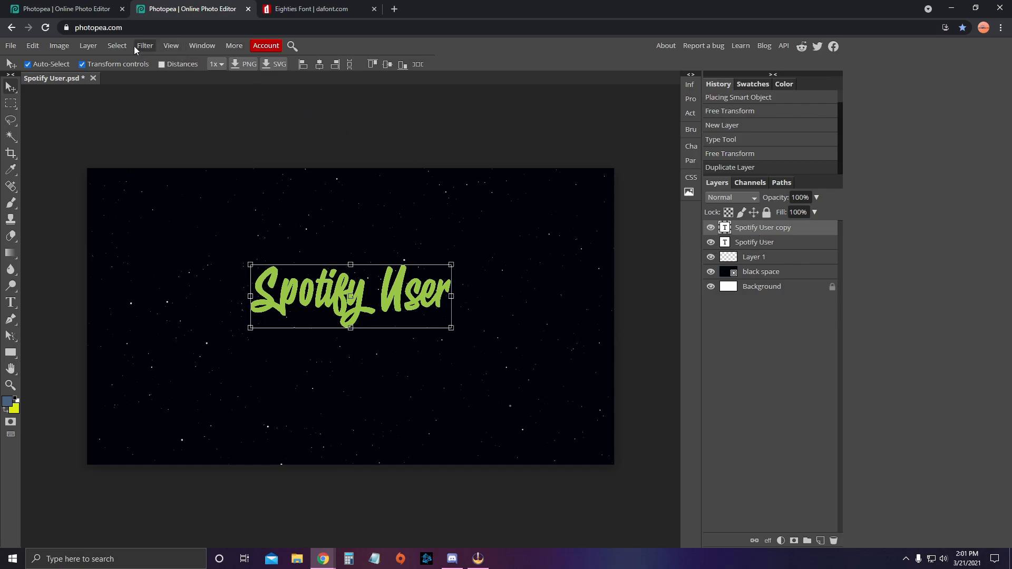
pyautogui.click(37, 47)
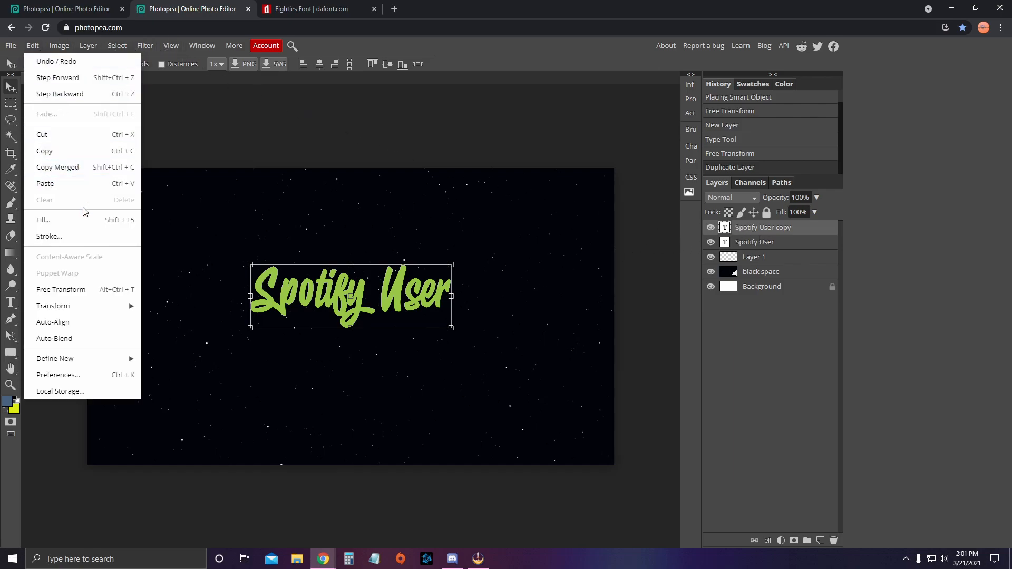
pyautogui.moveTo(94, 305)
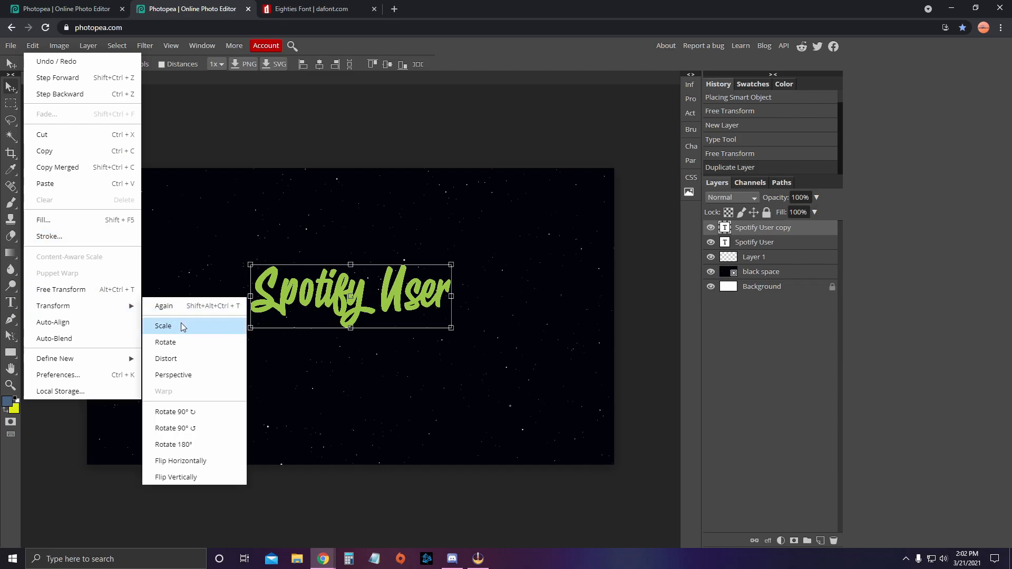
pyautogui.click(198, 477)
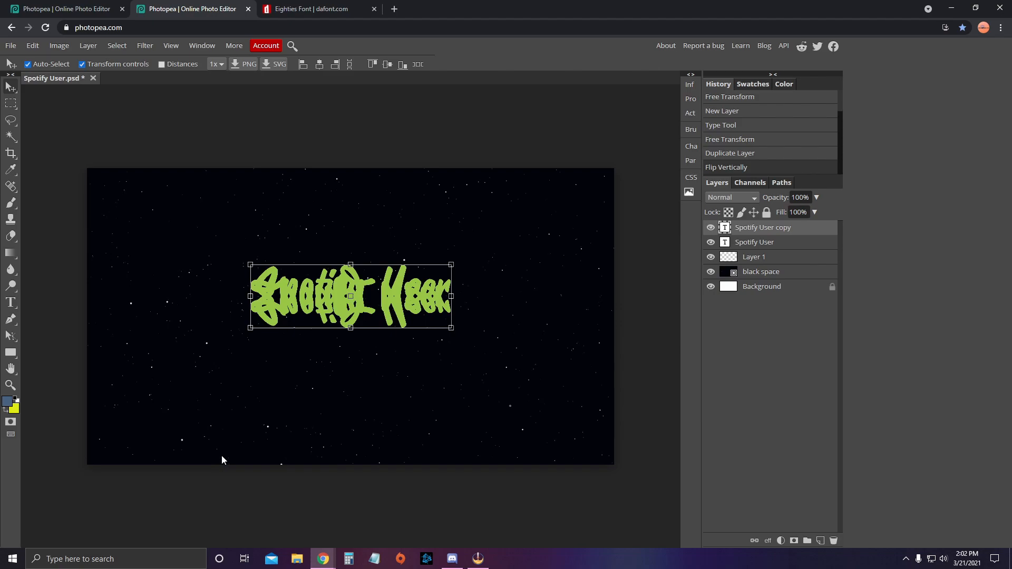
pyautogui.moveTo(372, 316); pyautogui.dragTo(372, 421)
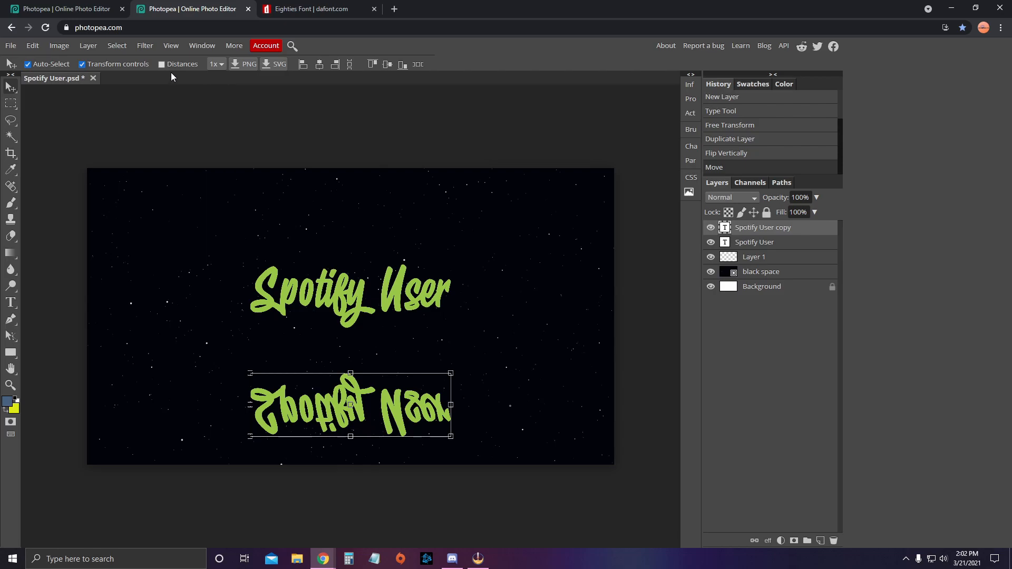
# Step: Rasterize the flipped text copy and apply a Gaussian Blur with a radius of 58.0 px
pyautogui.click(151, 46)
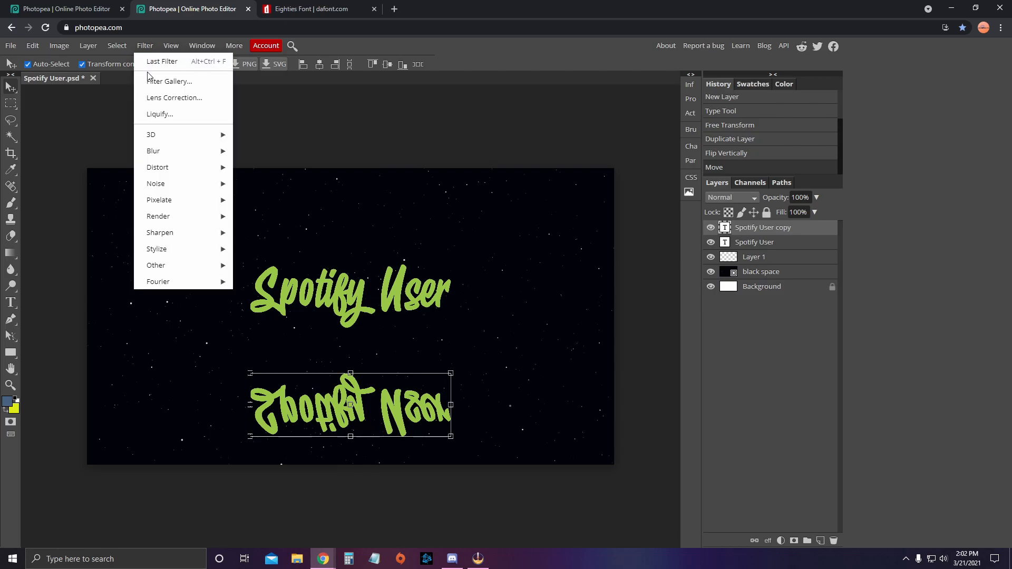
pyautogui.moveTo(187, 157)
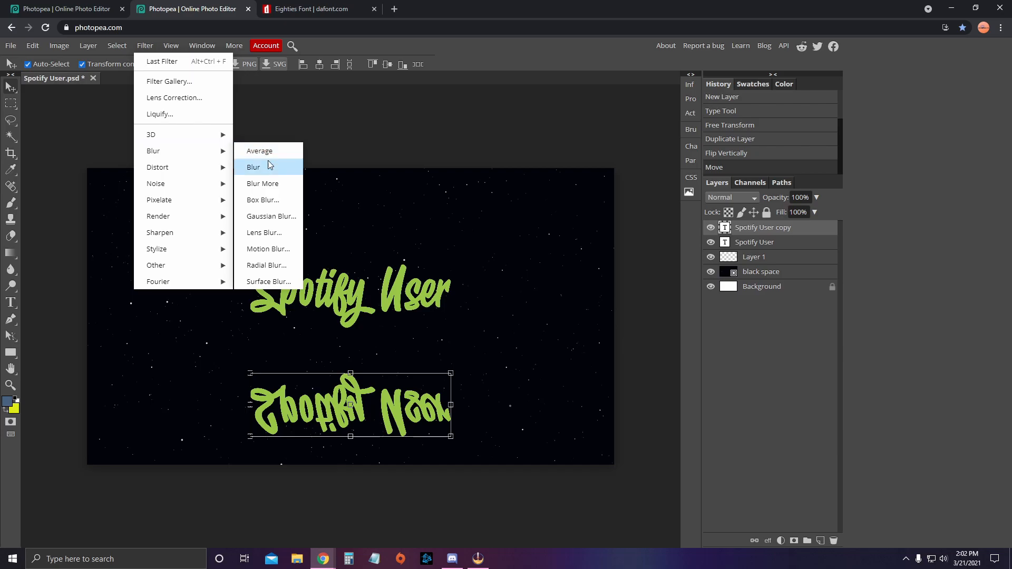
pyautogui.click(272, 217)
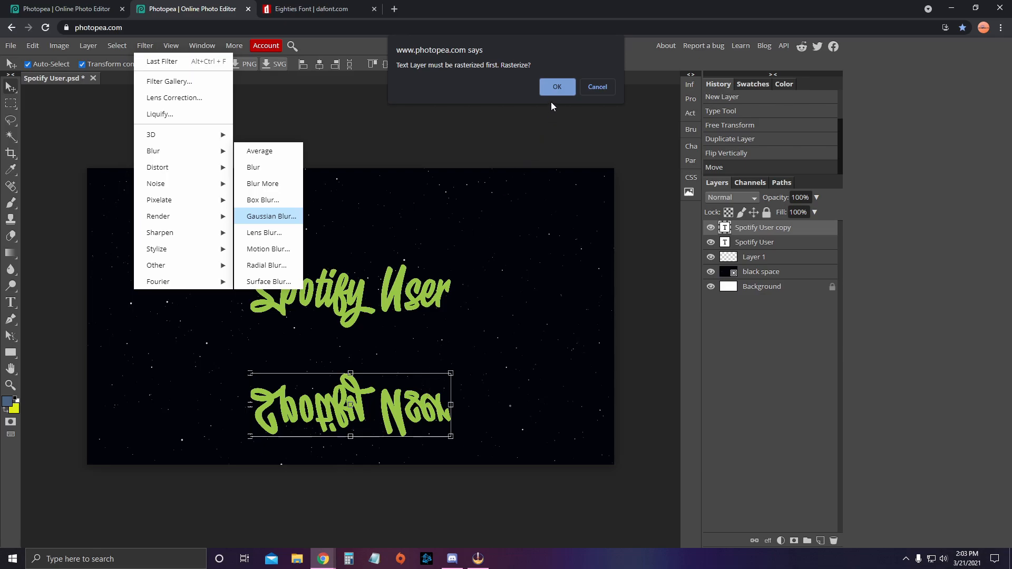
pyautogui.click(557, 87)
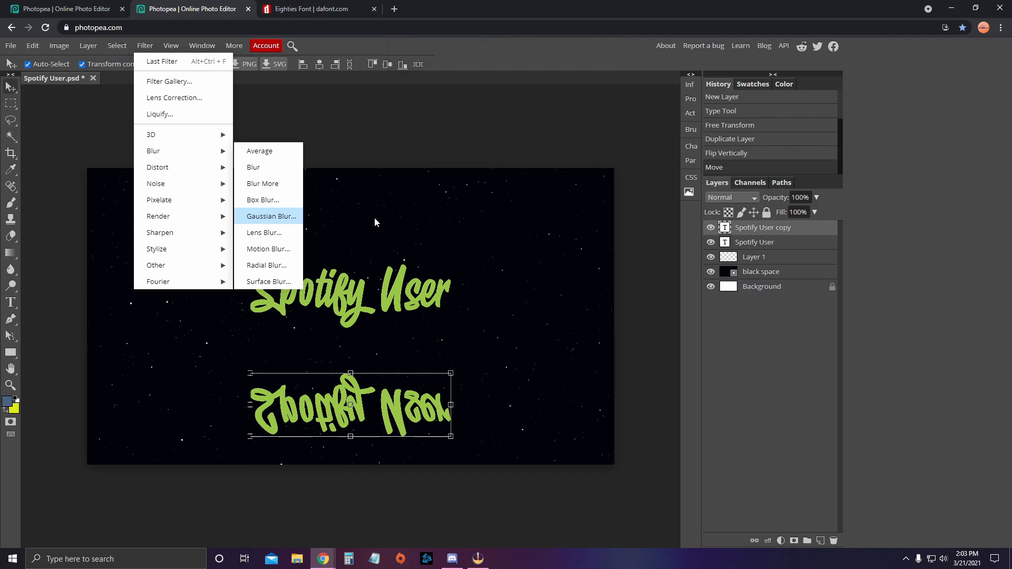
pyautogui.click(288, 217)
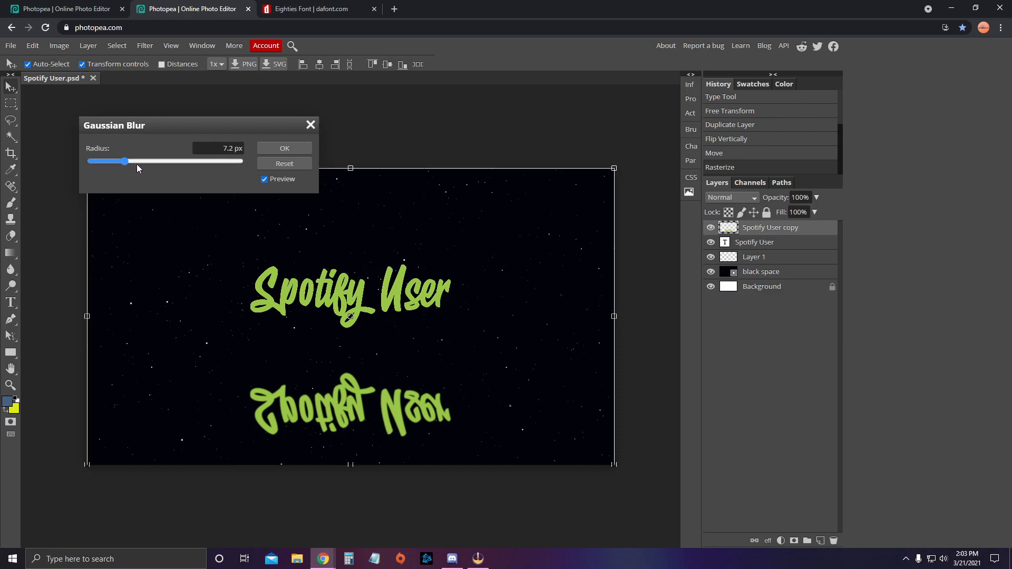
pyautogui.moveTo(218, 150); pyautogui.dragTo(225, 153)
pyautogui.click(224, 152)
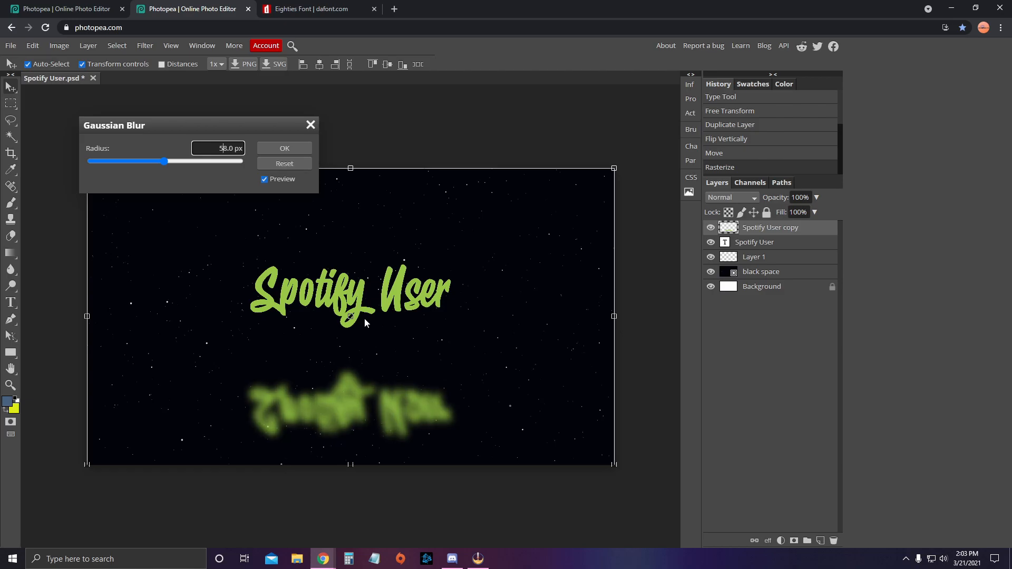
pyautogui.click(299, 149)
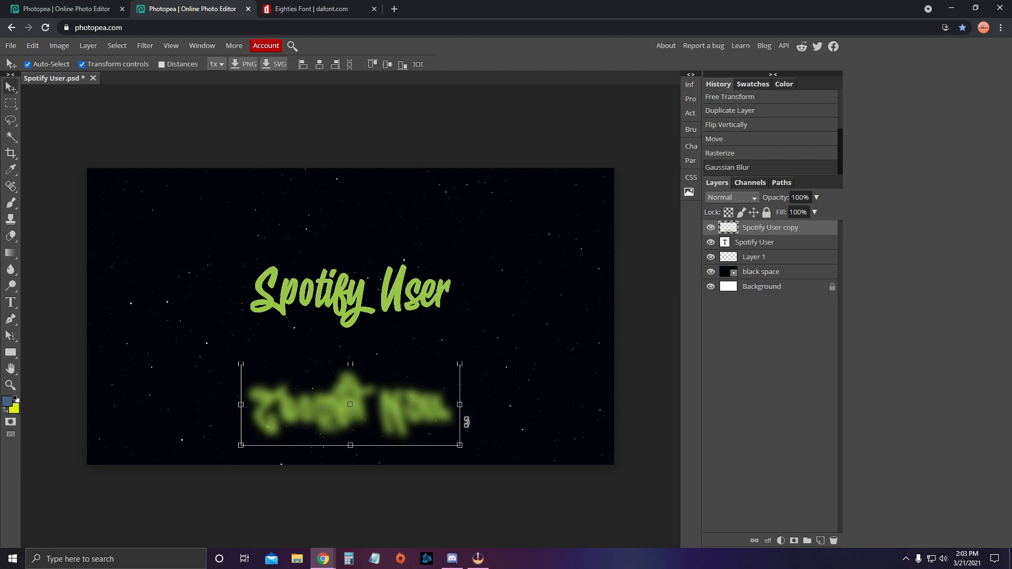
# Step: Select the black space layer and compare the design with the New Project document in the other Photopea tab
pyautogui.click(639, 368)
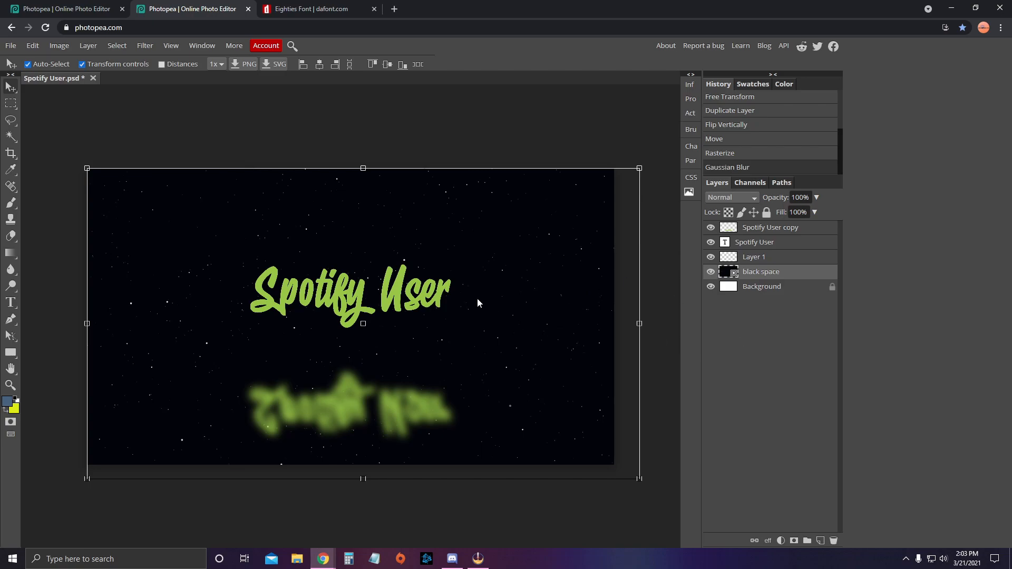
pyautogui.click(83, 16)
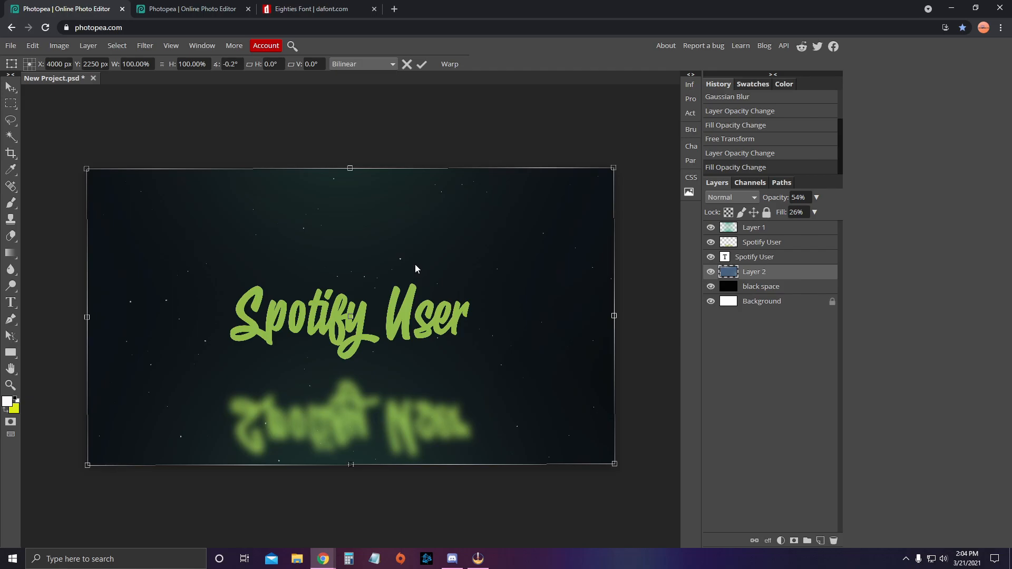
pyautogui.click(192, 9)
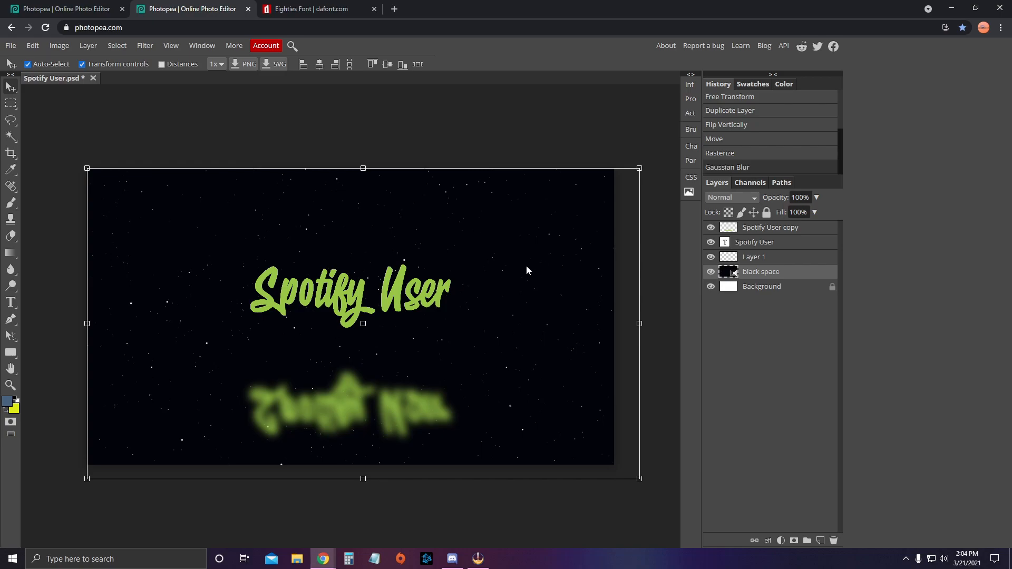
# Step: Apply Curves to the black space layer, moving the shadow endpoint about 40% inward and lowering the highlight endpoint to about 75%
pyautogui.hotkey('ctrl', 'm')
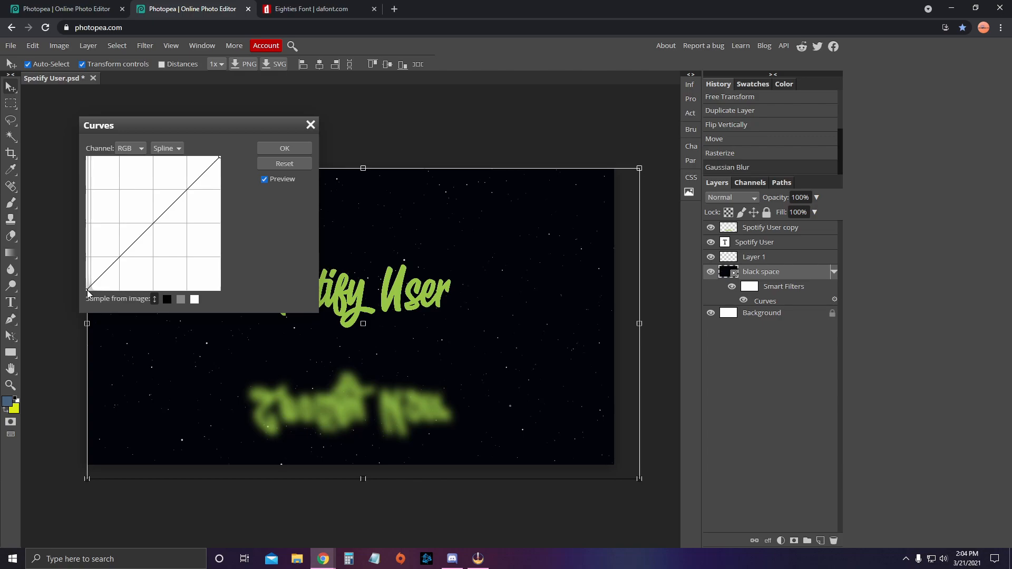
pyautogui.moveTo(87, 290); pyautogui.dragTo(140, 298)
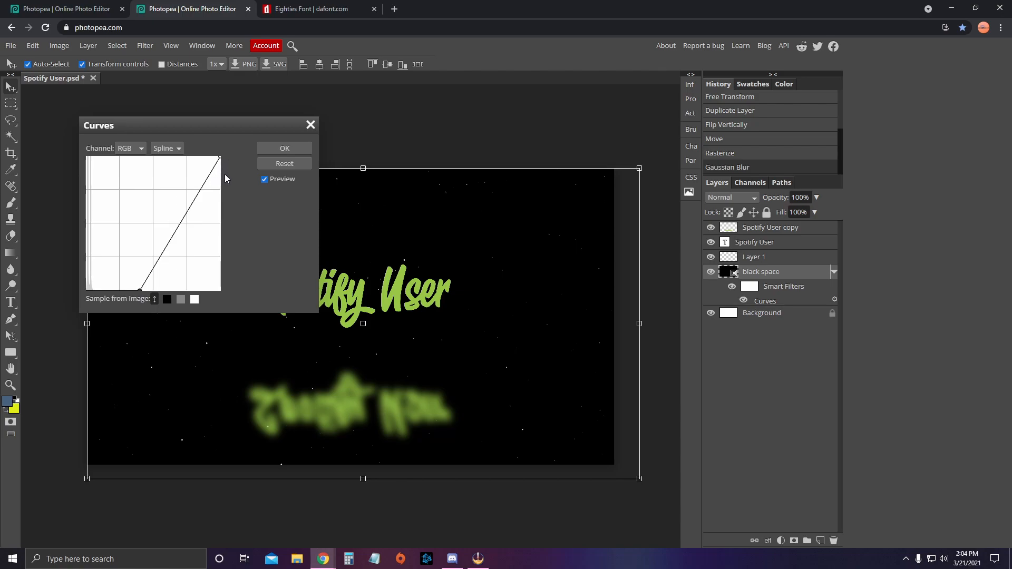
pyautogui.moveTo(219, 157); pyautogui.dragTo(219, 189)
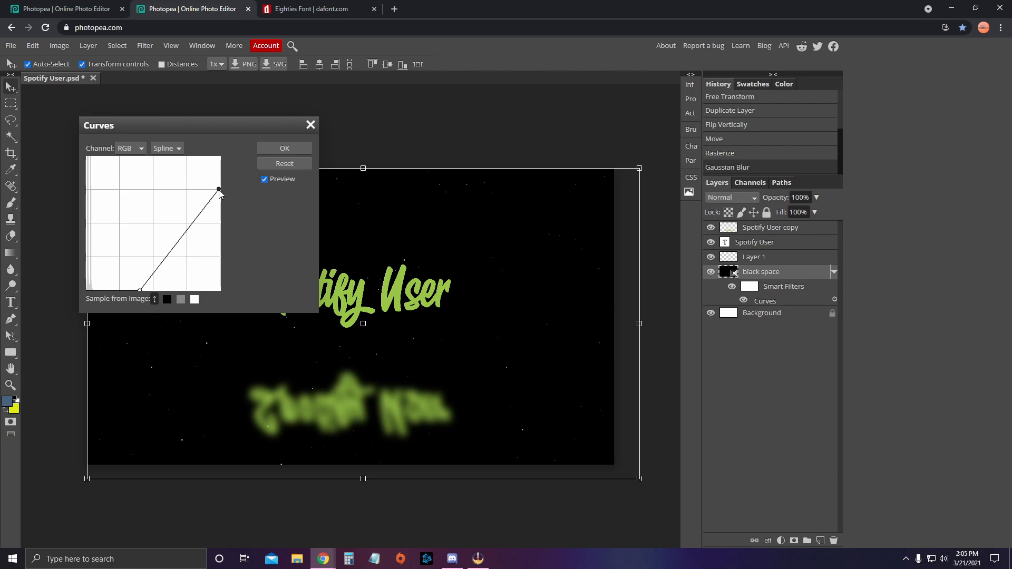
pyautogui.click(295, 149)
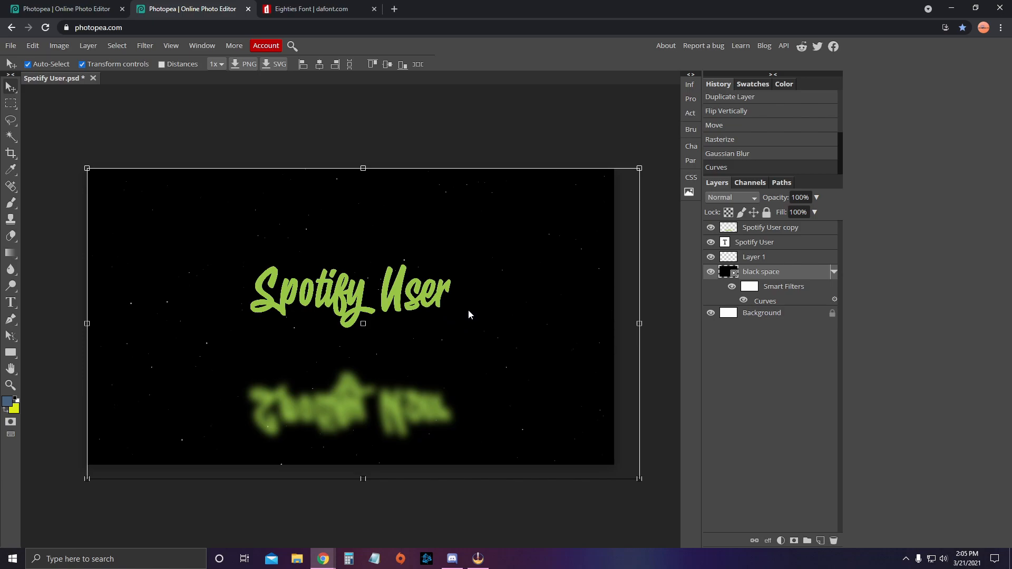
# Step: Toggle the black space layer's visibility off and on to check it, and rasterize the layer
pyautogui.click(711, 272)
pyautogui.click(711, 272)
pyautogui.rightClick(778, 276)
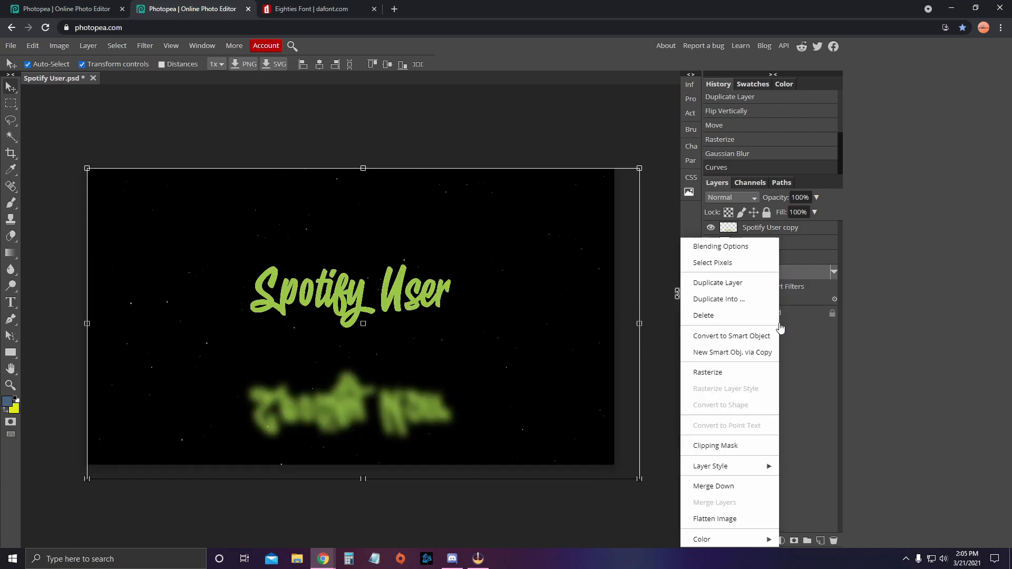
pyautogui.moveTo(742, 465)
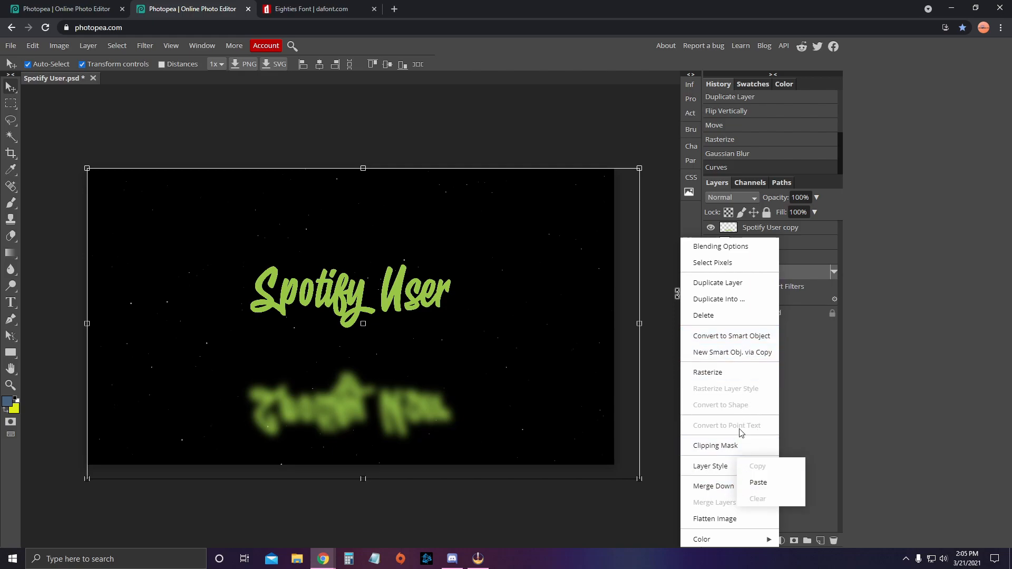
pyautogui.click(728, 373)
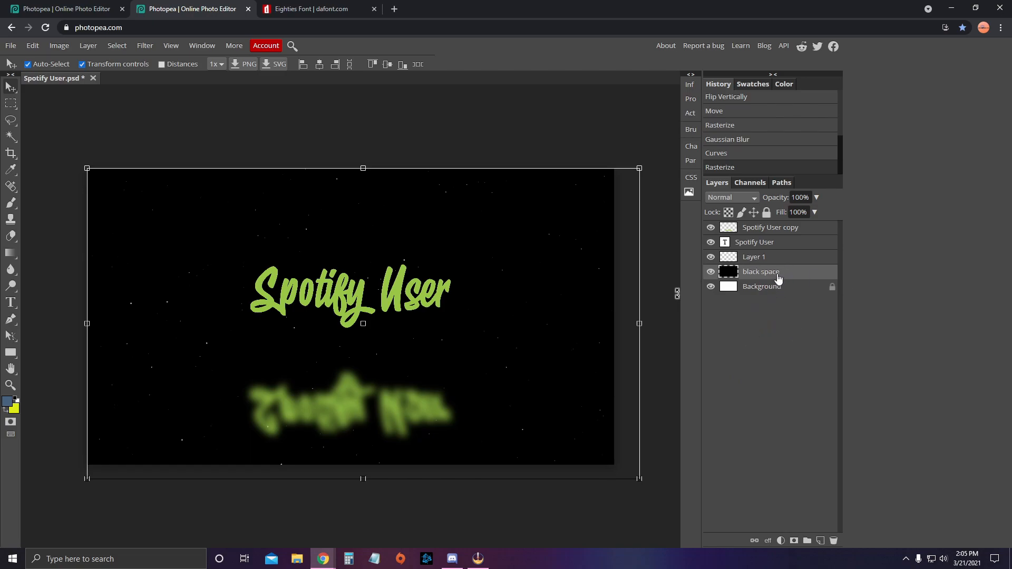
# Step: Apply Curves to the black space layer's Blue channel, raising the shadow endpoint slightly for a faint blue tint
pyautogui.hotkey('ctrl', 'm')
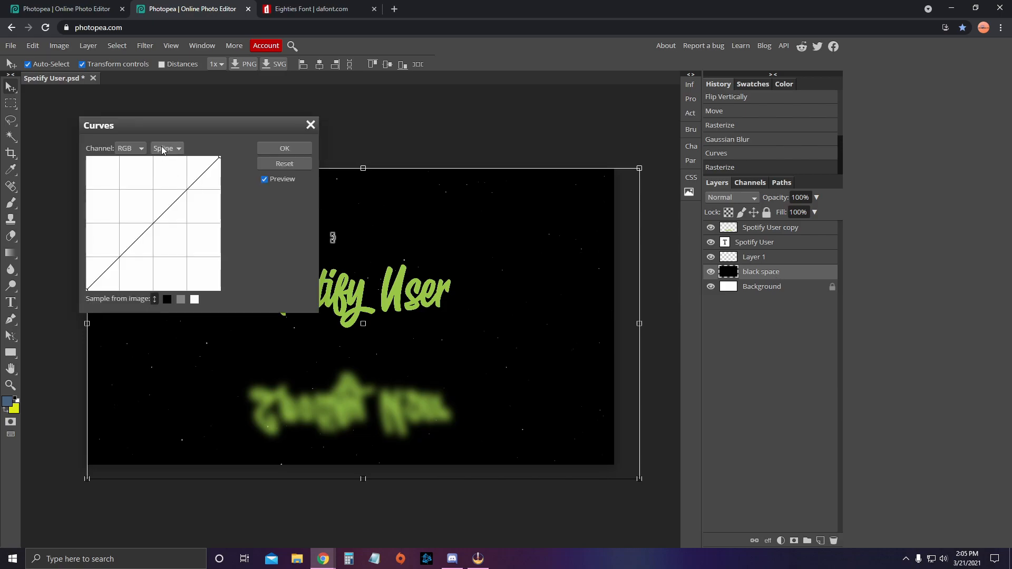
pyautogui.click(130, 148)
pyautogui.click(131, 191)
pyautogui.click(88, 290)
pyautogui.moveTo(88, 289); pyautogui.dragTo(89, 289)
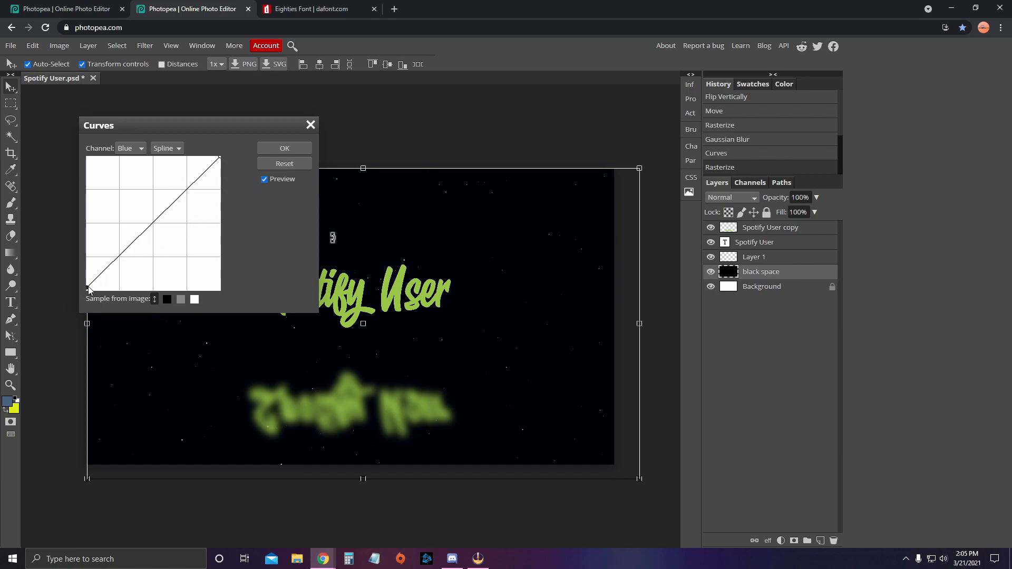
pyautogui.click(284, 148)
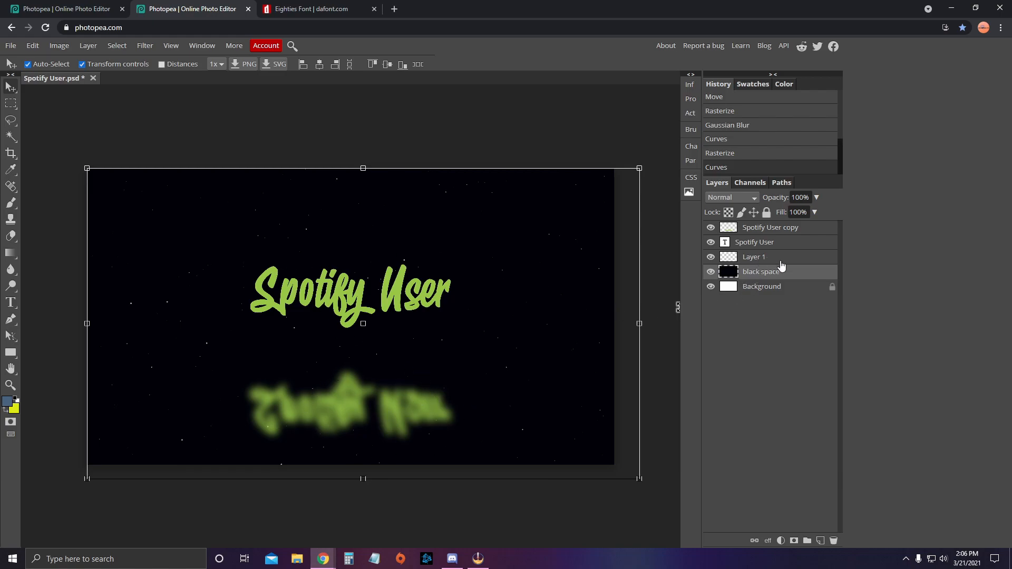
# Step: Create a new layer above the black space layer and set the Brush tool to 0% hardness
pyautogui.click(820, 541)
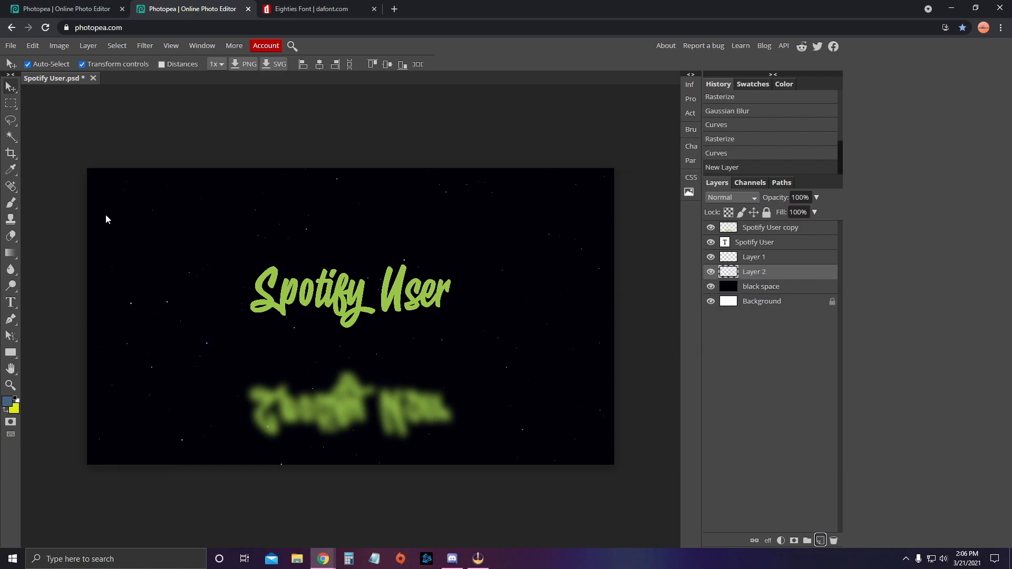
pyautogui.click(11, 206)
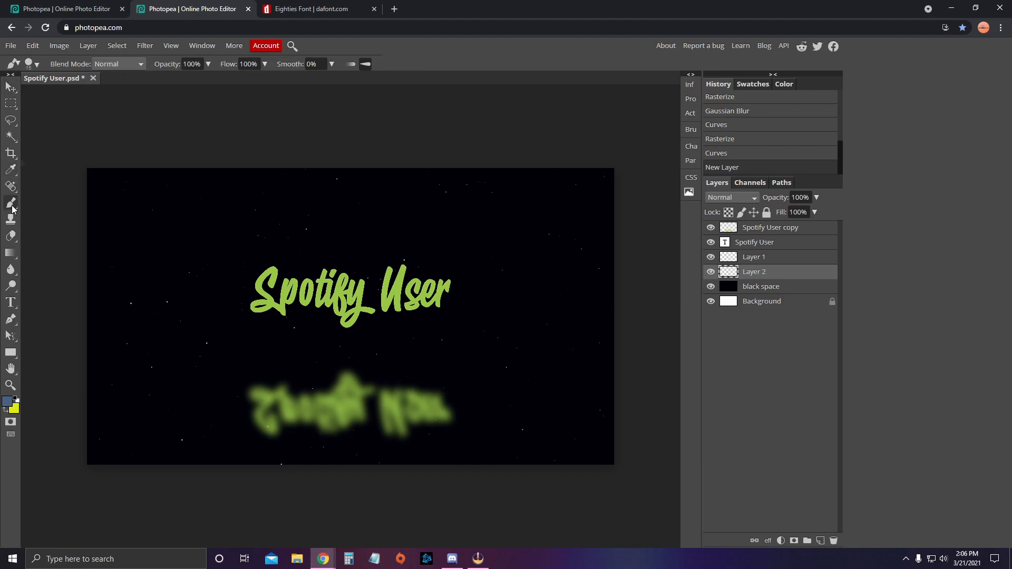
pyautogui.click(36, 65)
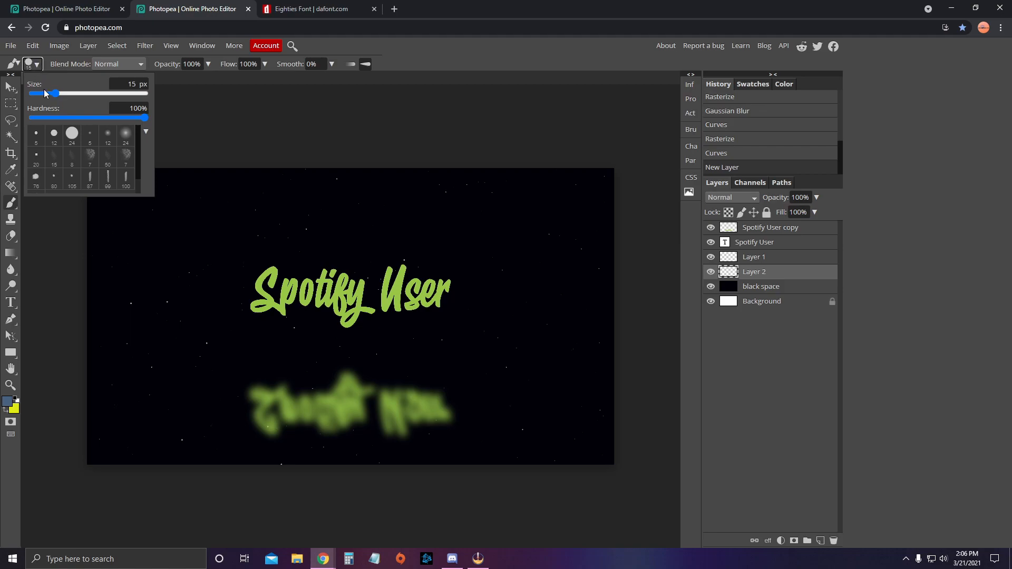
pyautogui.moveTo(143, 118)
pyautogui.mouseDown()
pyautogui.moveTo(53, 113)
pyautogui.moveTo(64, 90)
pyautogui.moveTo(158, 108)
pyautogui.mouseUp()
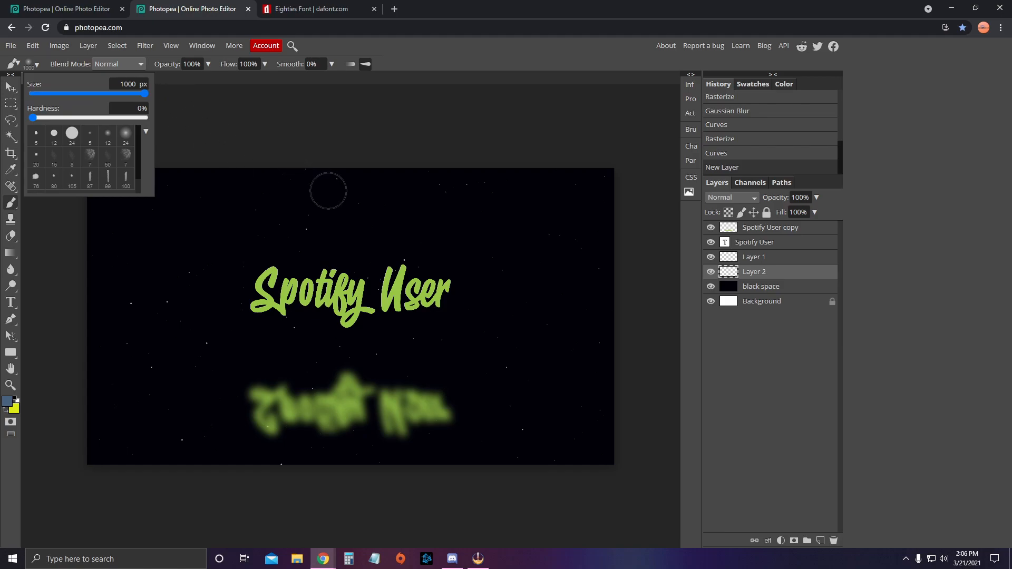
# Step: Set the brush size to 5000 px
pyautogui.click(120, 83)
pyautogui.moveTo(121, 83); pyautogui.dragTo(124, 85)
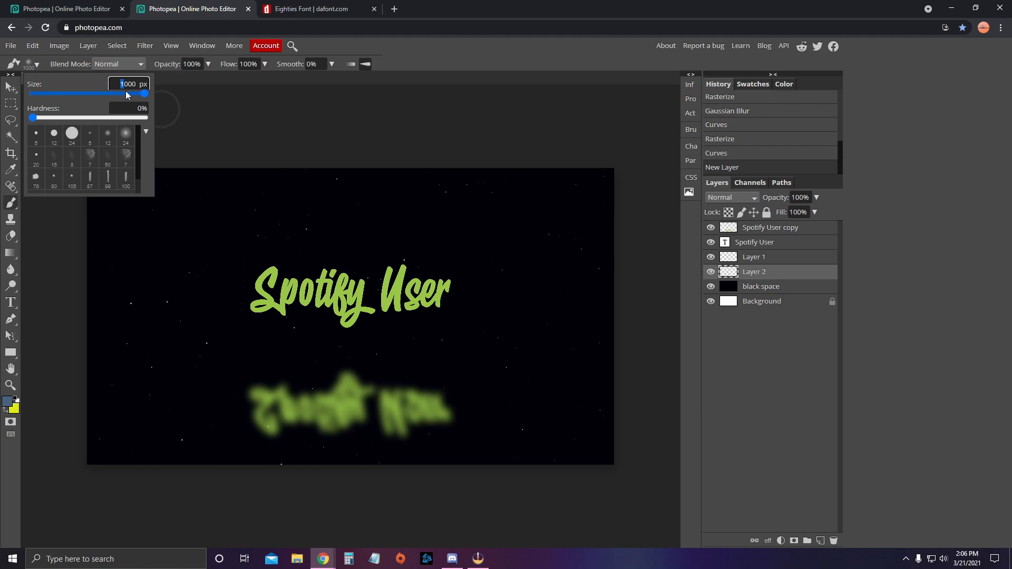
pyautogui.write('3')
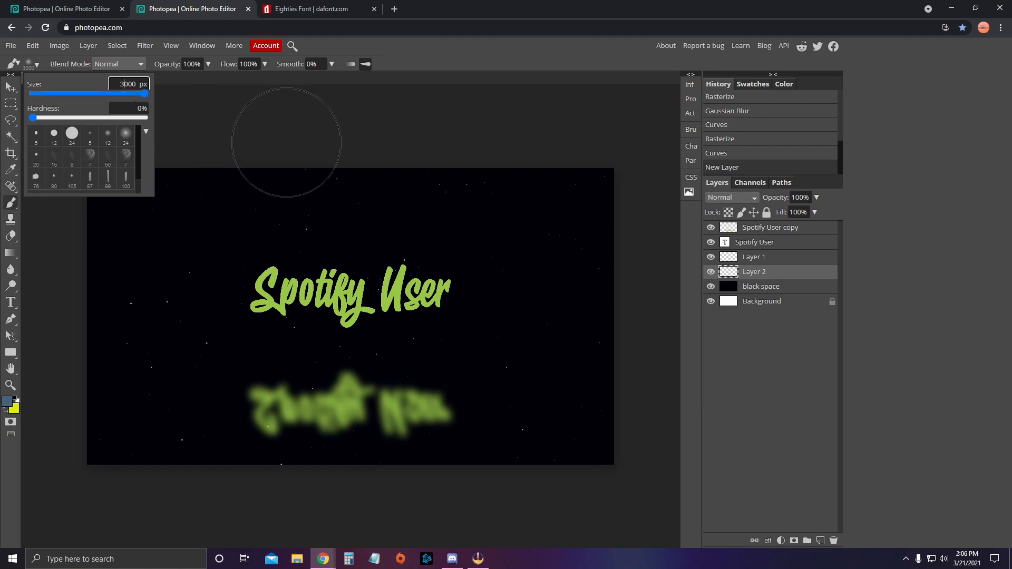
pyautogui.press('BackSpace')
pyautogui.write('7')
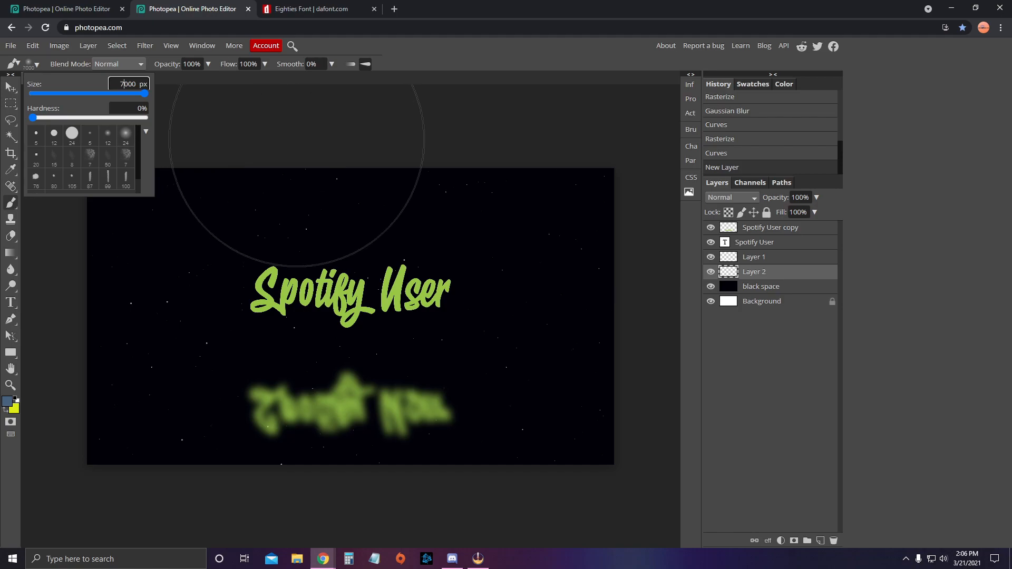
pyautogui.press('BackSpace')
pyautogui.write('5')
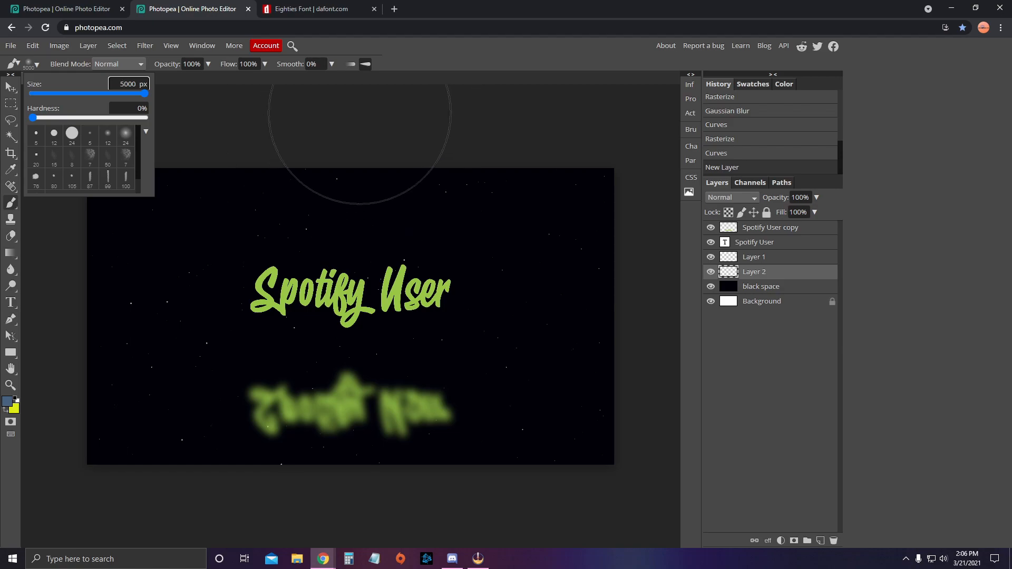
# Step: Change the foreground colour to a medium green for the brush
pyautogui.click(783, 84)
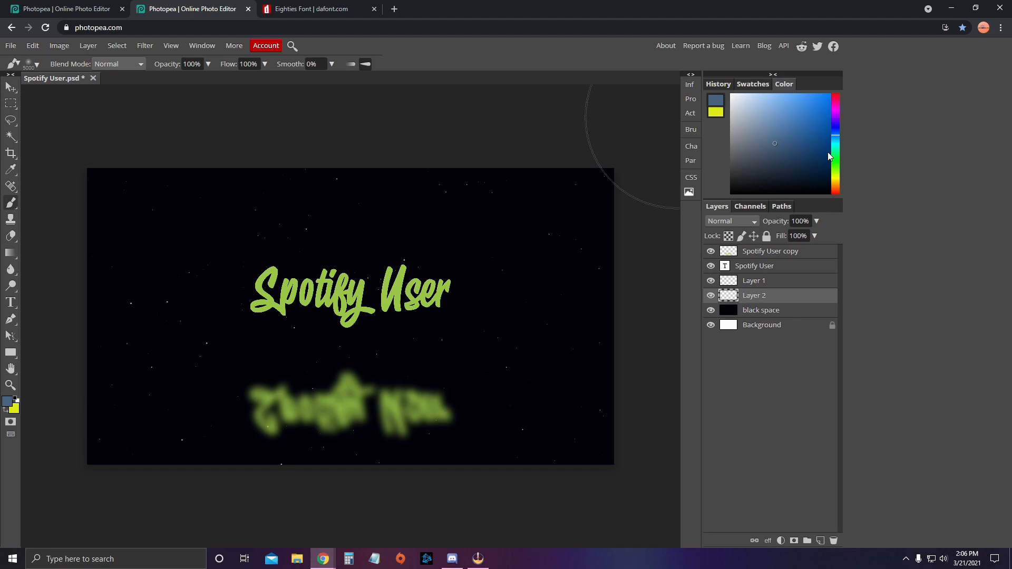
pyautogui.moveTo(837, 157); pyautogui.dragTo(837, 153)
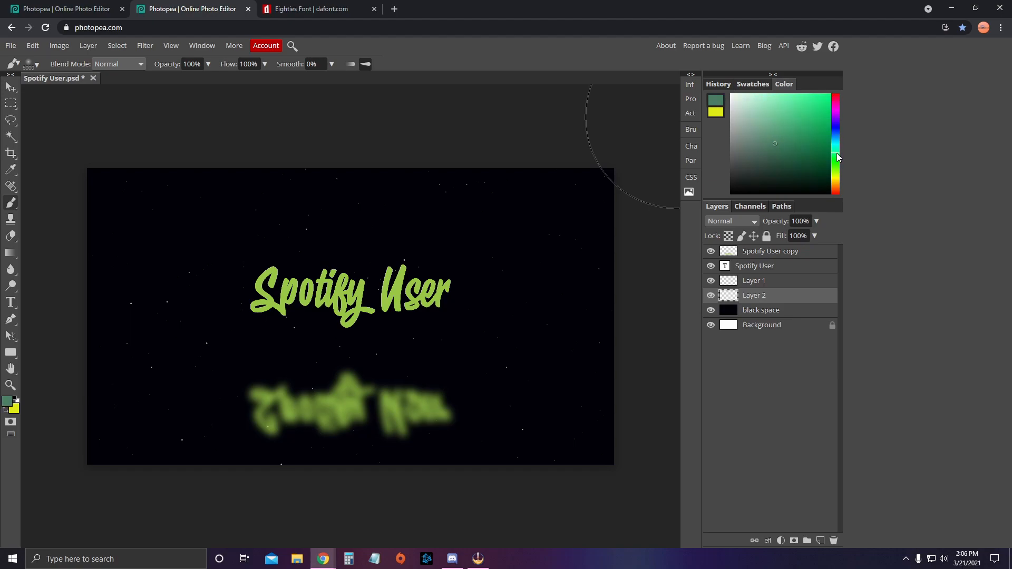
pyautogui.click(791, 118)
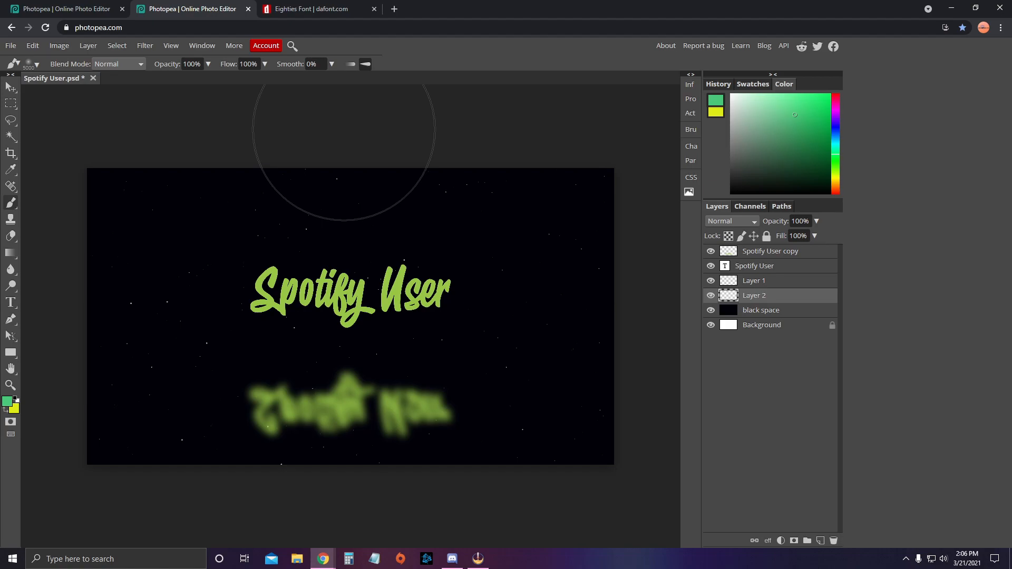
# Step: Paint soft green glows at the canvas's upper and lower edges, and reduce Layer 2 to 22% opacity and 96% fill
pyautogui.click(344, 129)
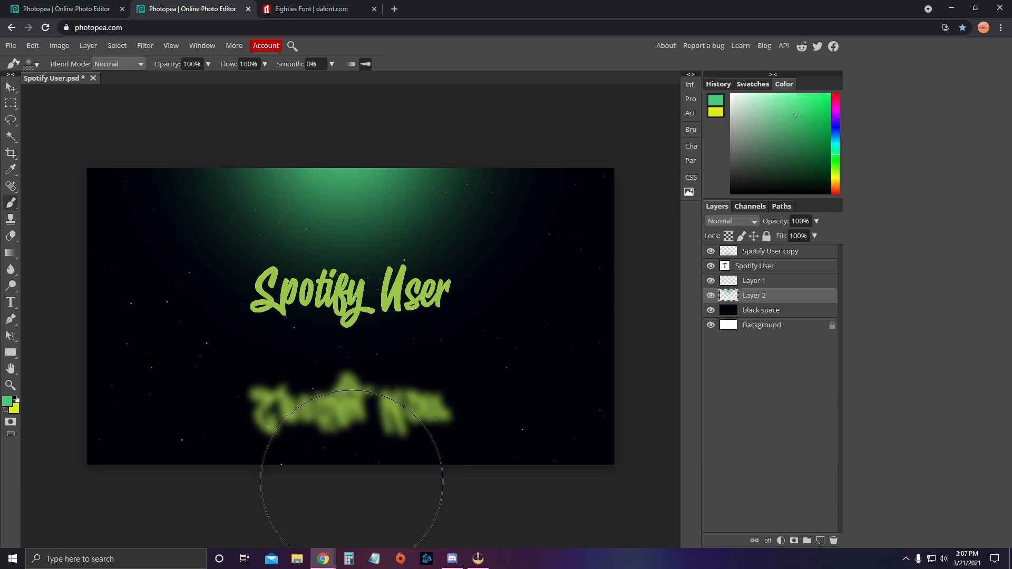
pyautogui.click(352, 480)
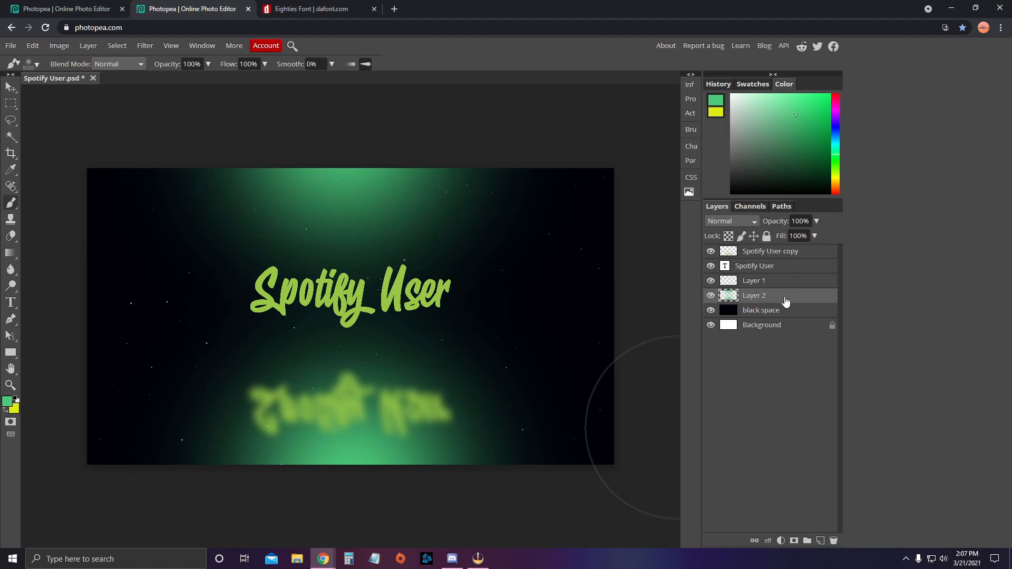
pyautogui.click(817, 221)
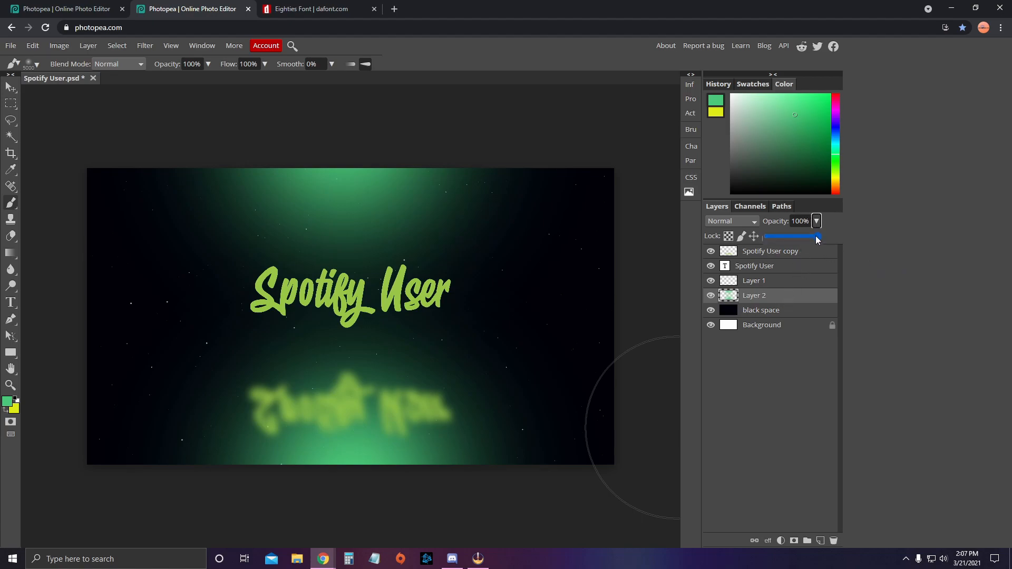
pyautogui.moveTo(820, 238); pyautogui.dragTo(788, 242)
pyautogui.click(813, 236)
pyautogui.click(816, 221)
pyautogui.click(815, 236)
pyautogui.click(815, 221)
pyautogui.moveTo(788, 236)
pyautogui.mouseDown()
pyautogui.moveTo(776, 245)
pyautogui.moveTo(791, 246)
pyautogui.mouseUp()
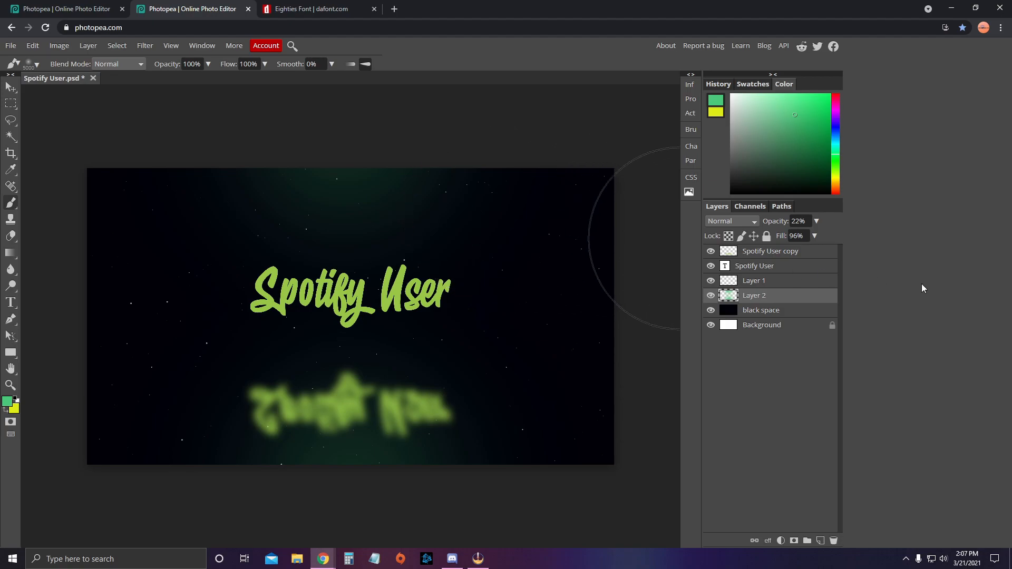
# Step: Undo the opacity and fill changes and both green glow strokes on Layer 2
pyautogui.hotkey('ctrl', 'z')
pyautogui.hotkey('ctrl', 'z')
pyautogui.hotkey('ctrl', 'z')
pyautogui.hotkey('ctrl', 'z')
pyautogui.hotkey('ctrl', 'z')
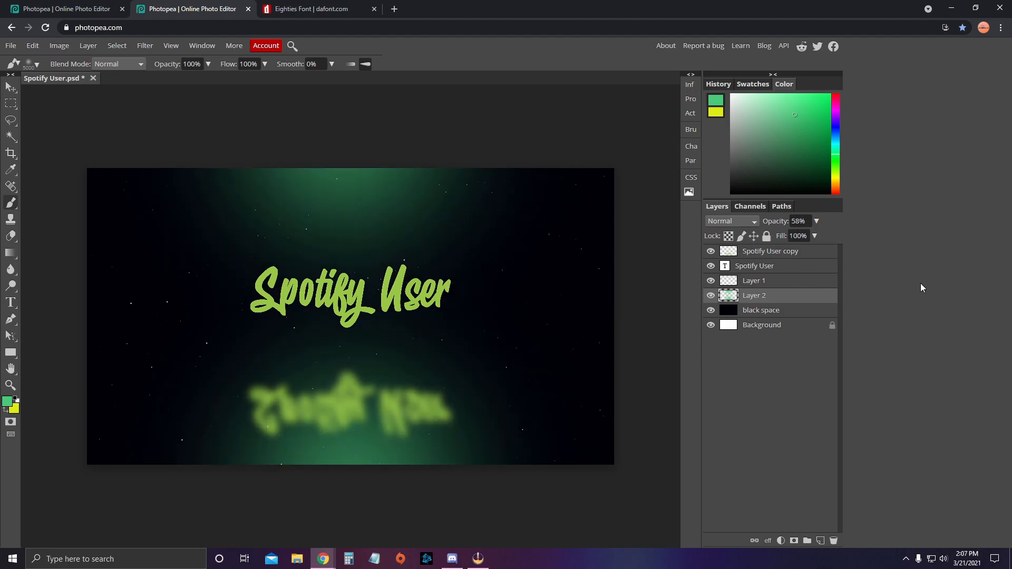
pyautogui.hotkey('ctrl', 'z')
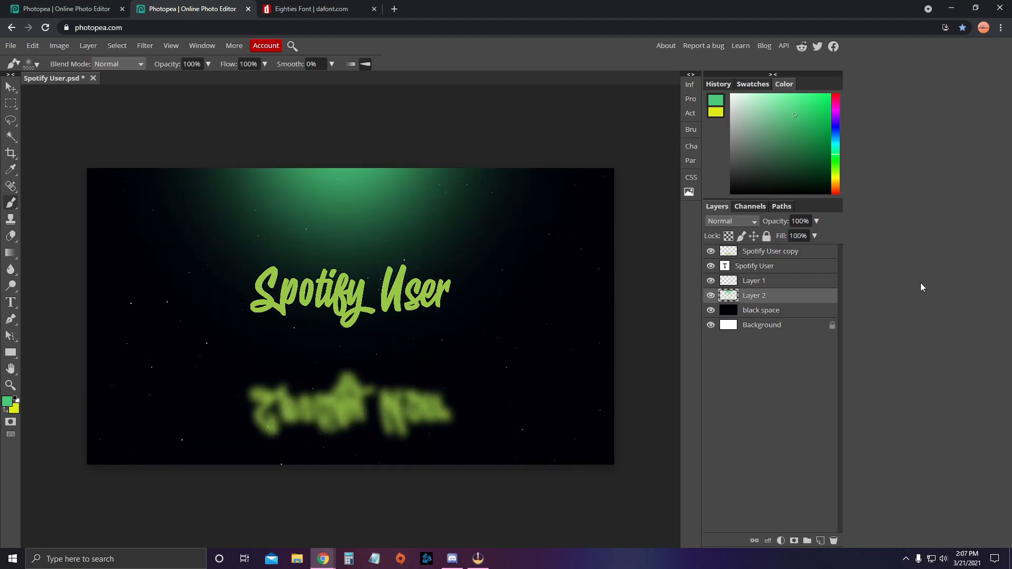
pyautogui.hotkey('ctrl', 'z')
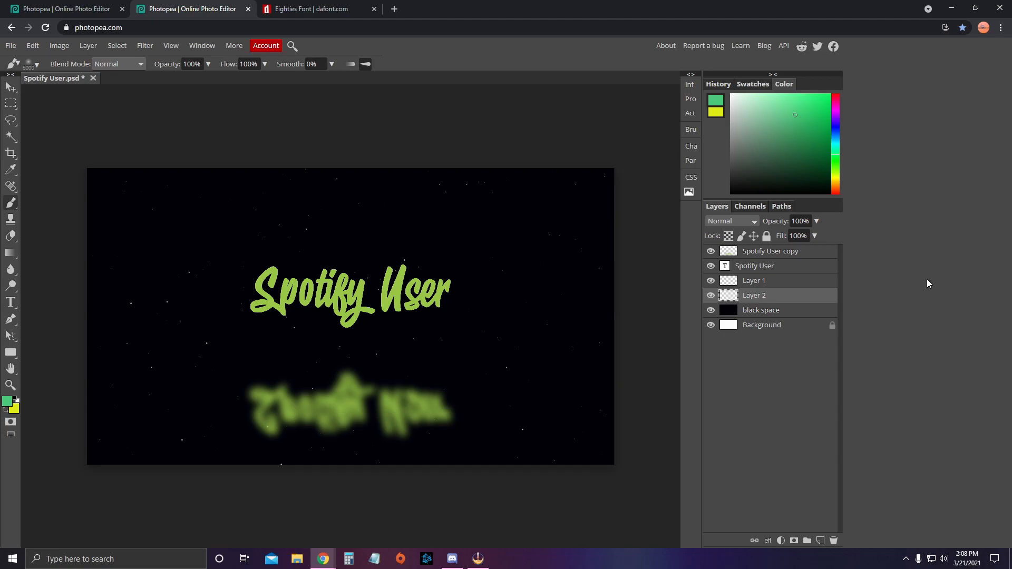
pyautogui.hotkey('ctrl', 'shift', 'z')
pyautogui.hotkey('ctrl', 'shift', 'z')
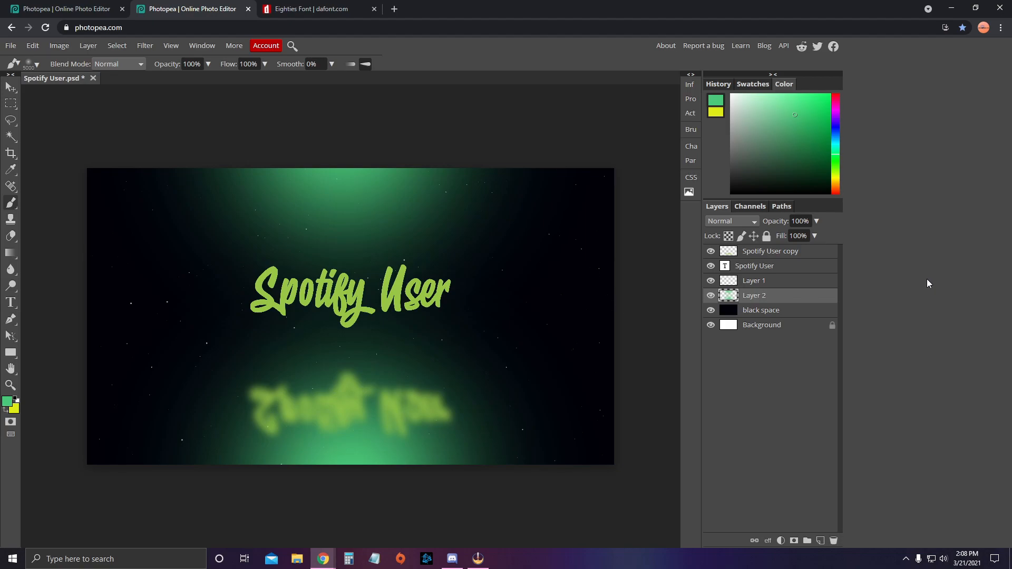
pyautogui.hotkey('ctrl', 'z')
pyautogui.hotkey('ctrl', 'z')
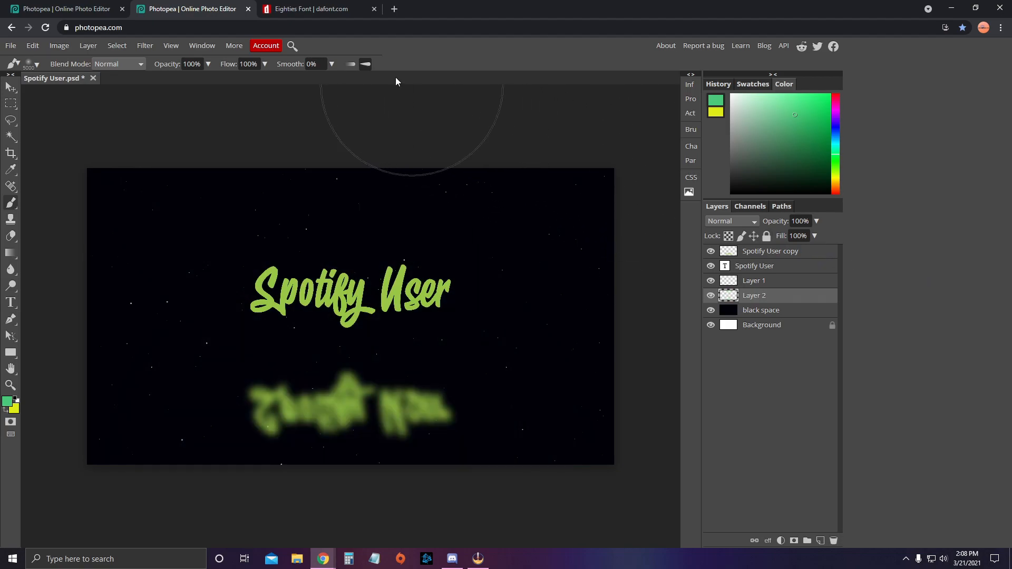
# Step: Set the brush smoothing to 100% and paint a soft green glow at the centre of the canvas's upper and lower edges
pyautogui.click(332, 64)
pyautogui.moveTo(280, 79); pyautogui.dragTo(349, 84)
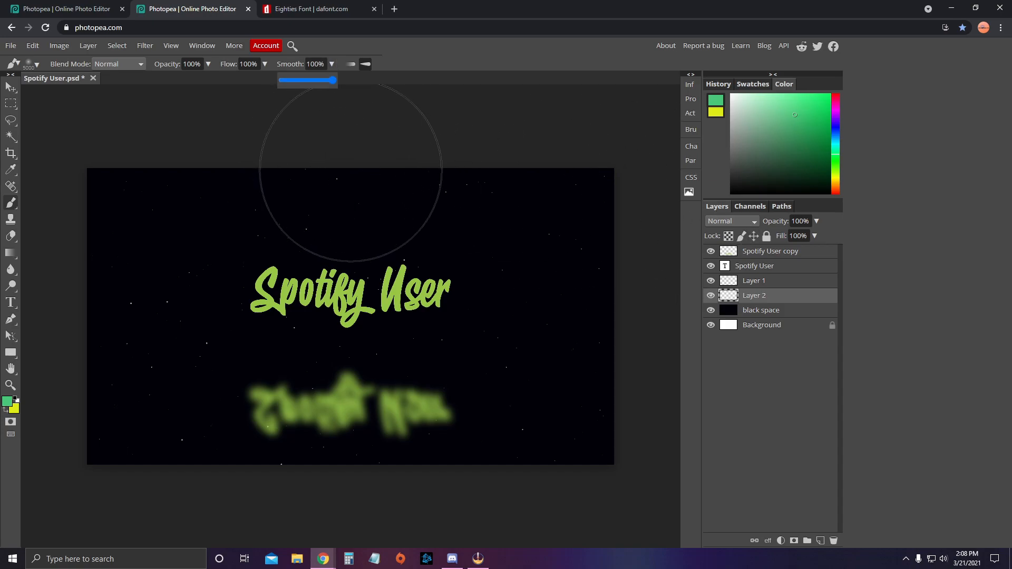
pyautogui.click(351, 171)
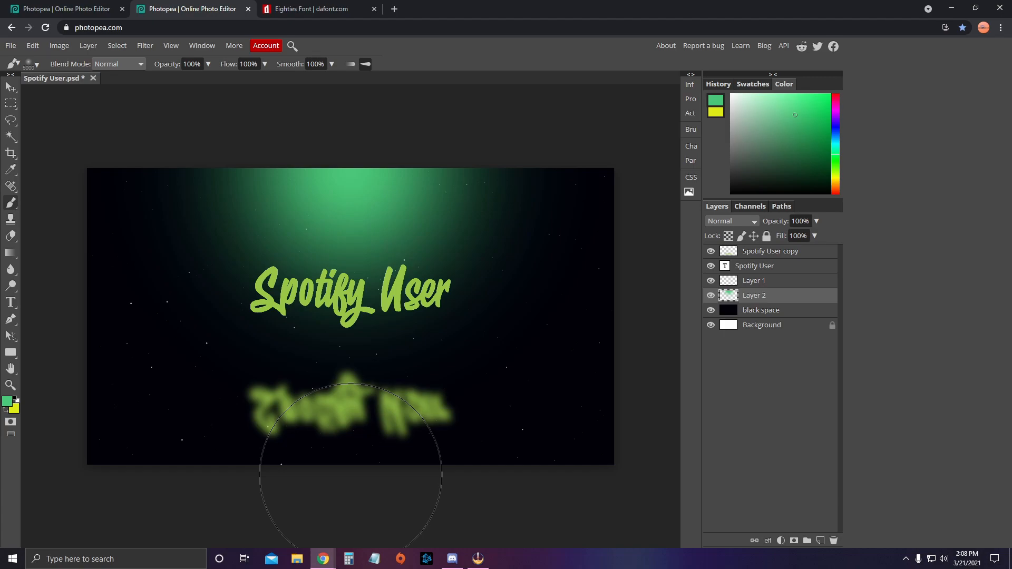
pyautogui.click(350, 475)
# Step: Dim the green glow layer to 39% opacity and 45% fill
pyautogui.click(814, 236)
pyautogui.moveTo(815, 250); pyautogui.dragTo(787, 237)
pyautogui.click(816, 221)
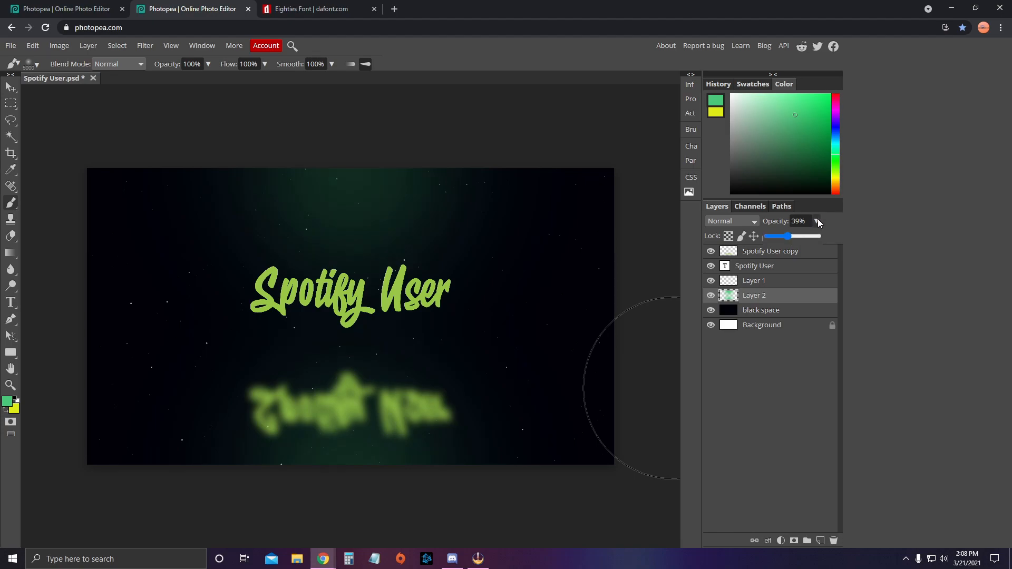
pyautogui.click(814, 235)
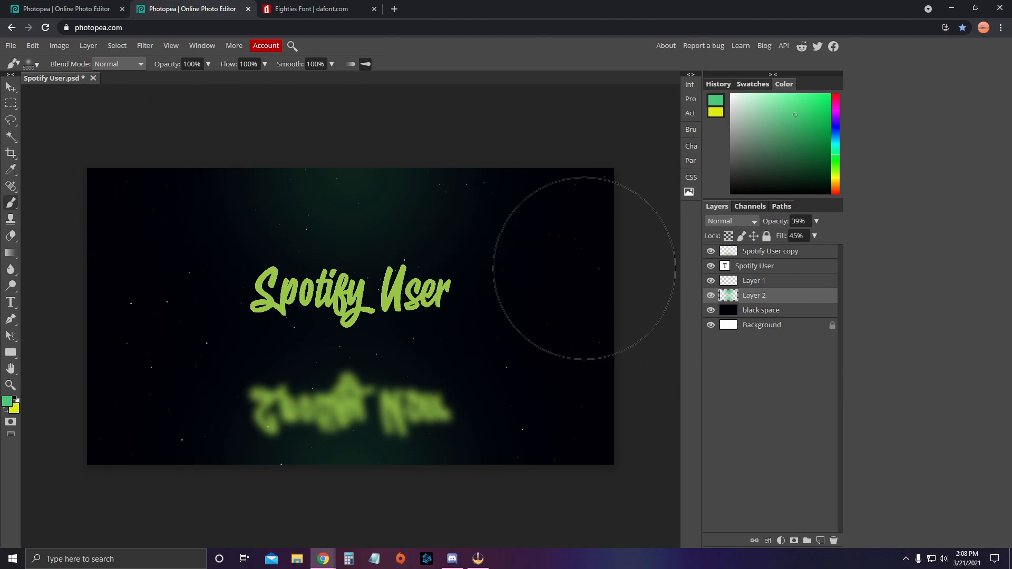
# Step: Set up a JPG export of the design at 1920 px wide and 1080 px high
pyautogui.click(9, 46)
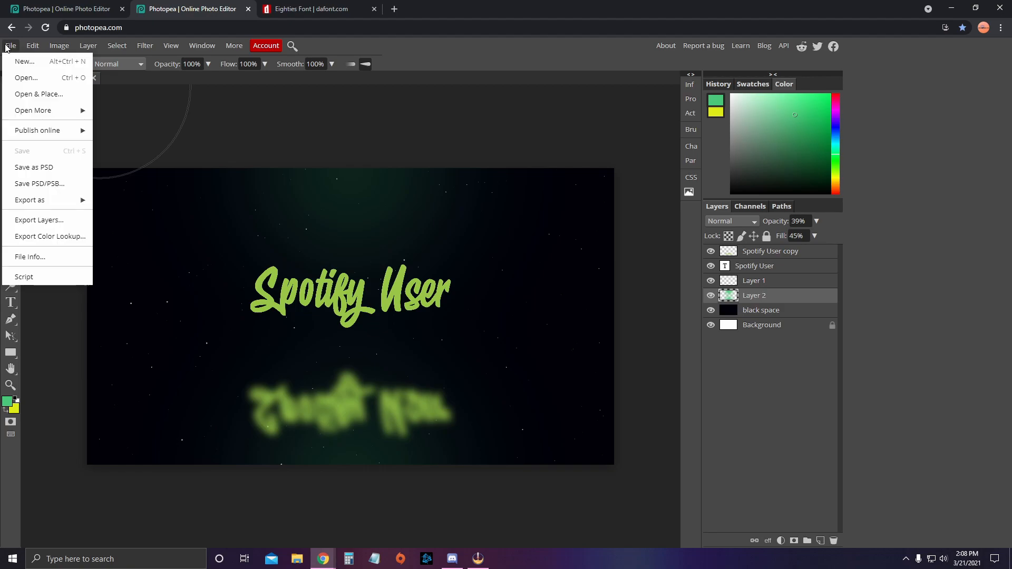
pyautogui.moveTo(50, 204)
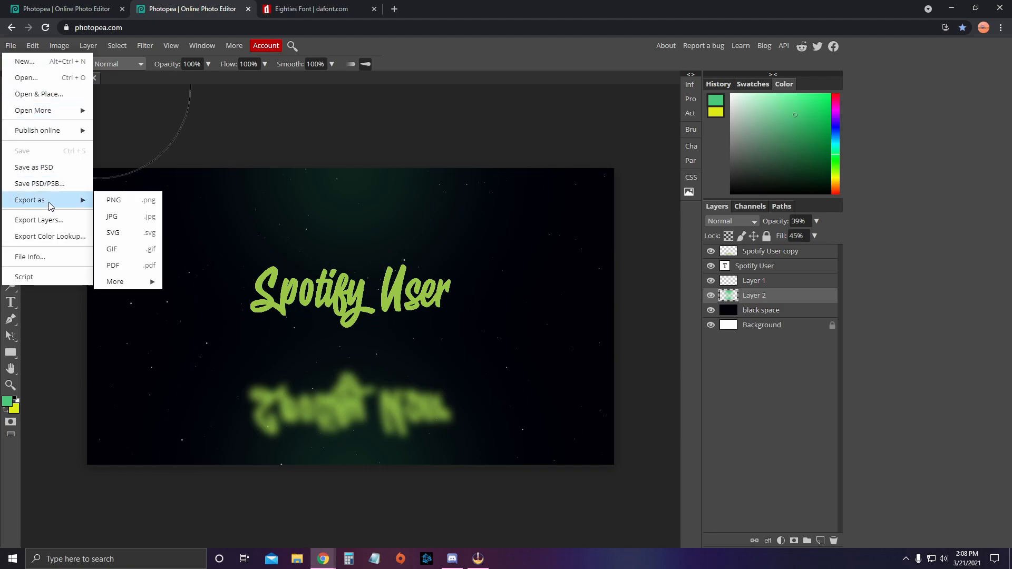
pyautogui.click(127, 218)
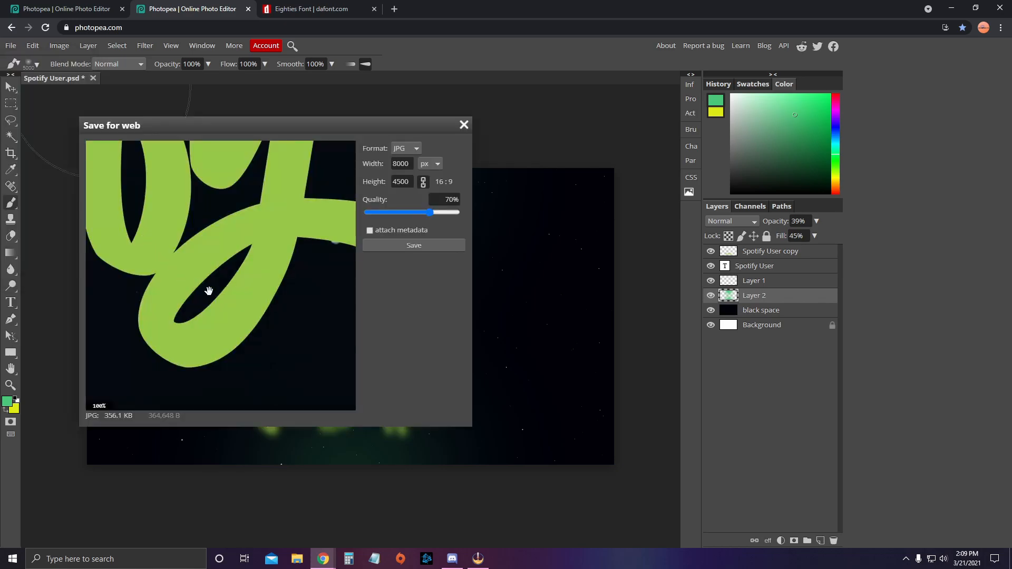
pyautogui.doubleClick(413, 165)
pyautogui.write('1920')
pyautogui.press('Tab')
pyautogui.write('1080')
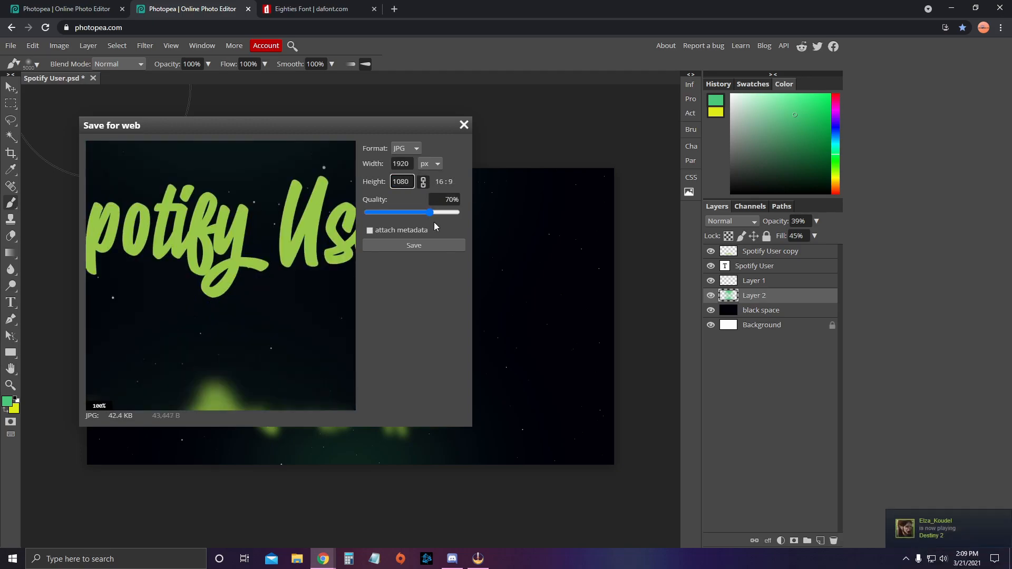
# Step: Save the JPG at 100% quality and open the downloaded Spotify User.jpg
pyautogui.doubleClick(444, 199)
pyautogui.write('100')
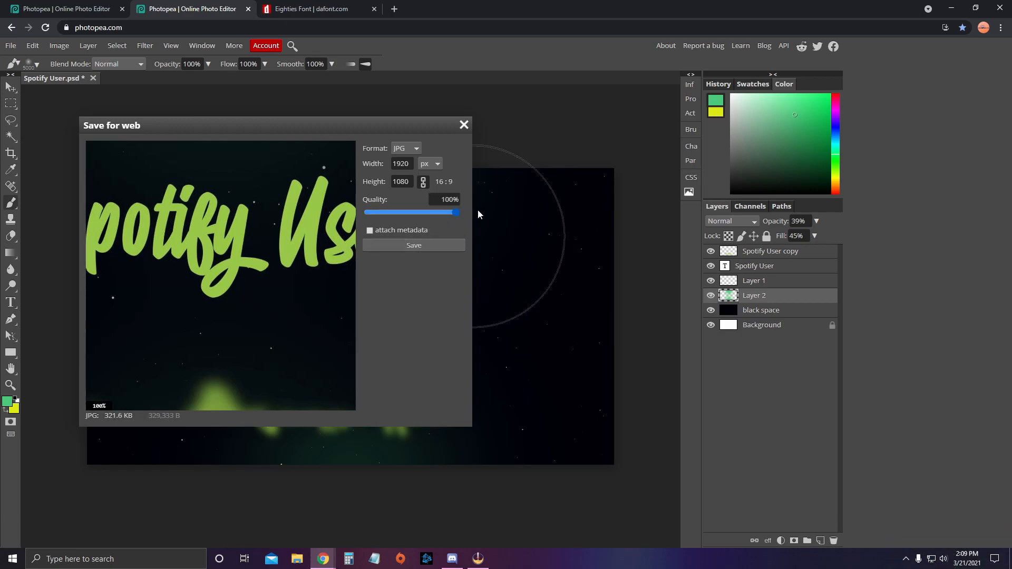
pyautogui.click(419, 244)
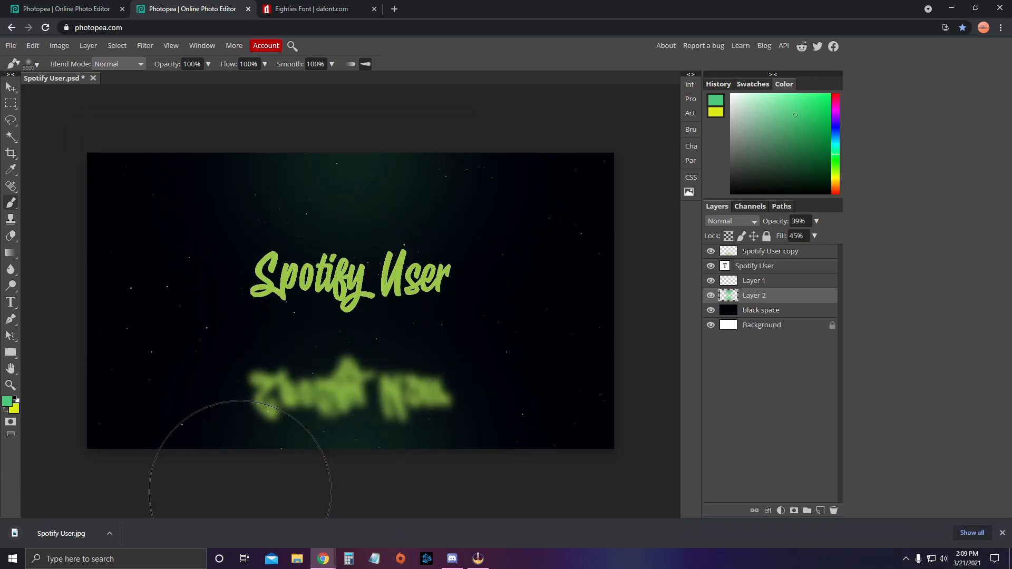
pyautogui.click(90, 533)
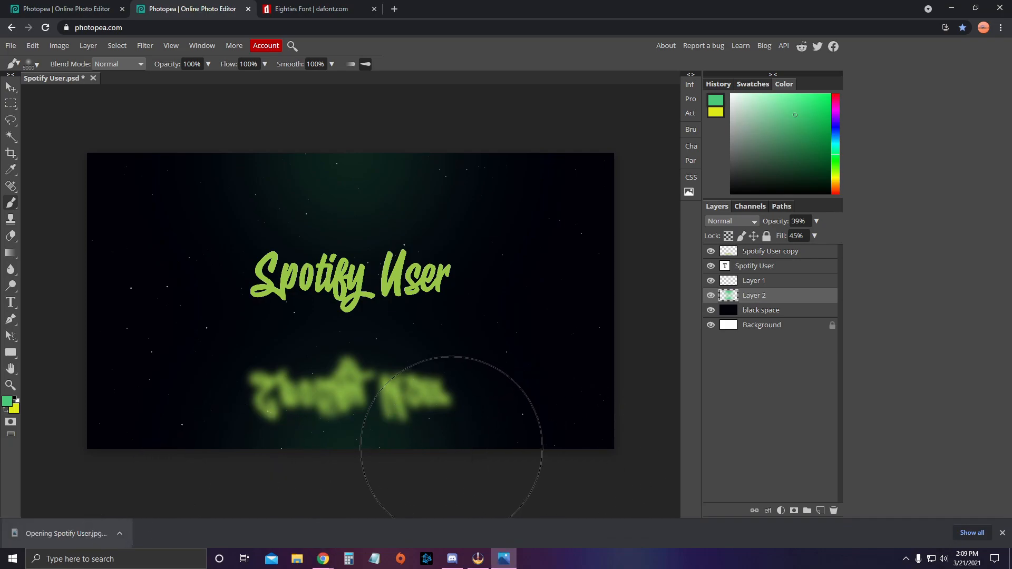